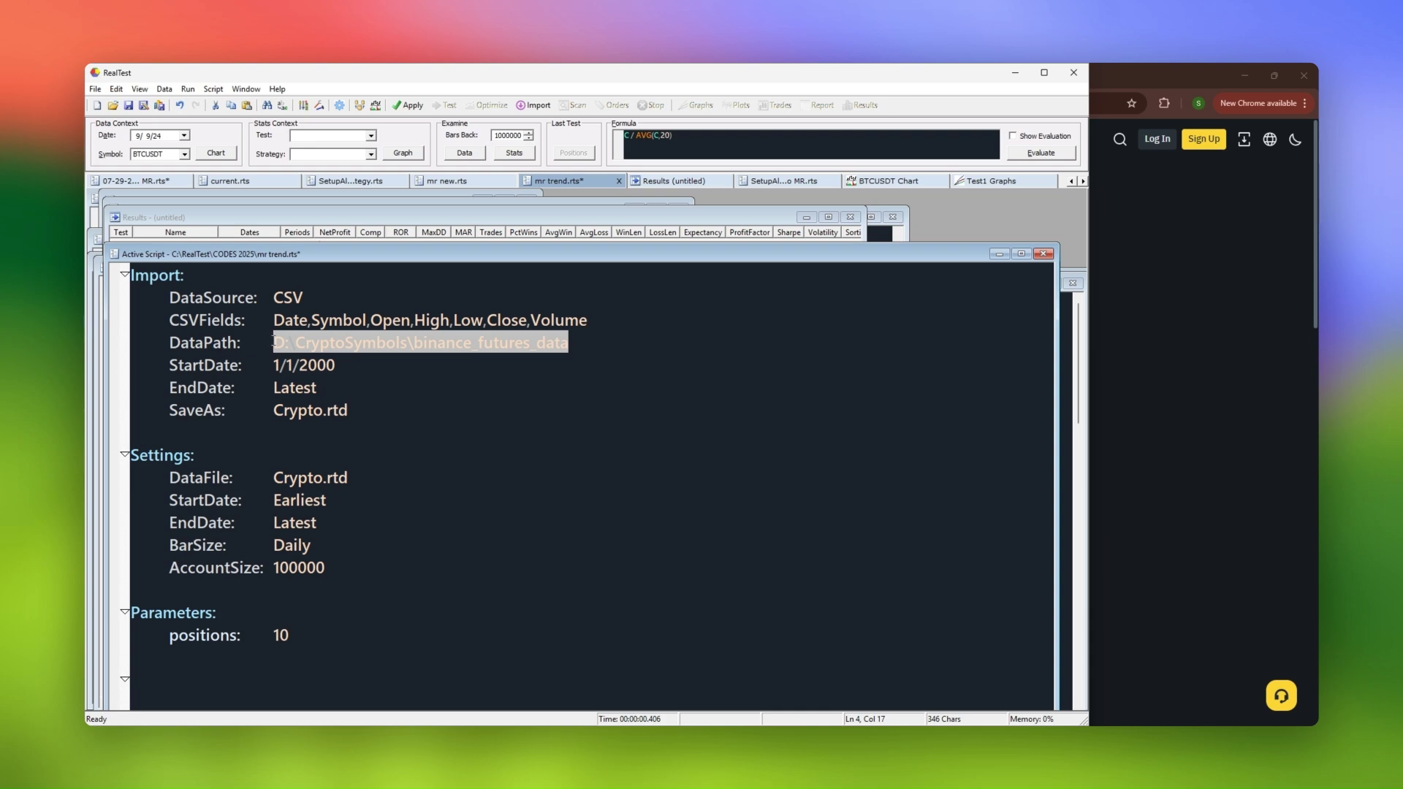
- Chart AEROUSDT, then ALICEUSDT, and step through the following symbols' charts
click(184, 155)
mouse_move(188, 242)
mouse_down()
mouse_move(189, 366)
mouse_move(194, 168)
mouse_up()
click(154, 367)
click(212, 152)
click(765, 447)
click(184, 154)
click(150, 283)
click(213, 153)
key(Down)
key(Down)
key(Down)
key(Down)
key(Down)
key(Down)
key(Down)
key(Down)
key(Down)
key(Down)
- Close the CVXUSDT chart and import the crypto CSV data
click(971, 317)
click(317, 364)
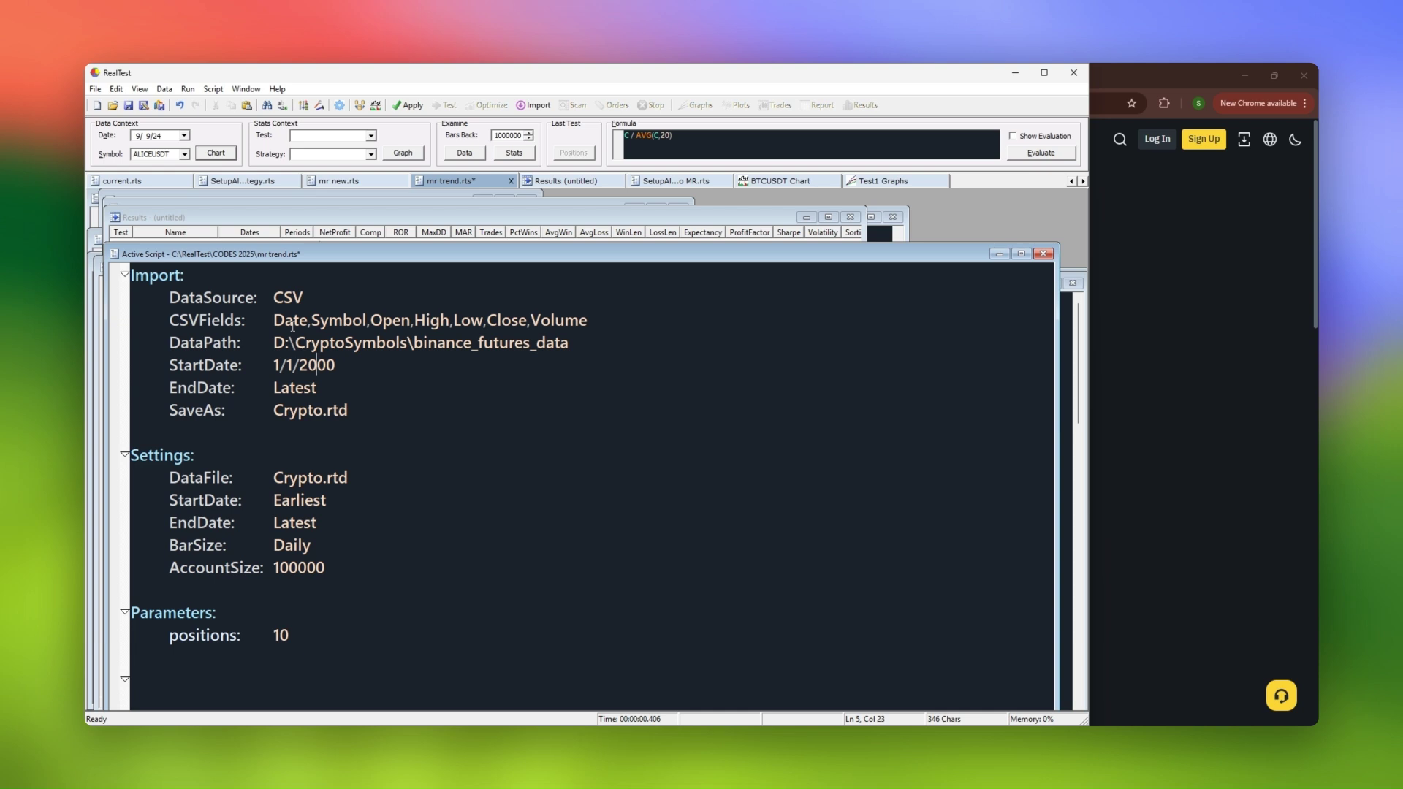
click(545, 105)
- Rerun the data import and review the script's Parameters block
click(534, 104)
drag(315, 637, 131, 612)
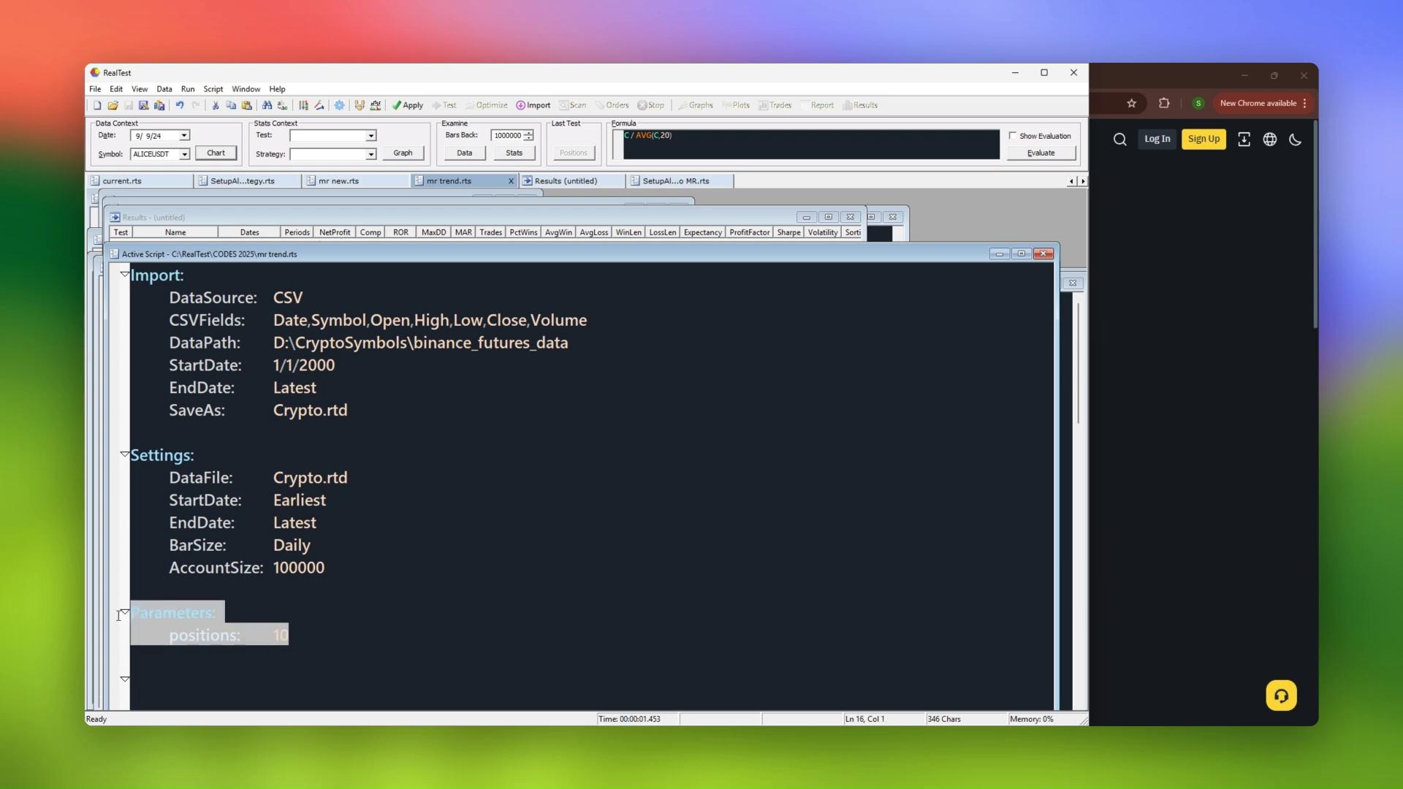
mouse_move(301, 637)
mouse_down()
mouse_move(210, 635)
mouse_move(246, 622)
mouse_up()
click(252, 622)
ctrl+scroll(302, 633, up, 2)
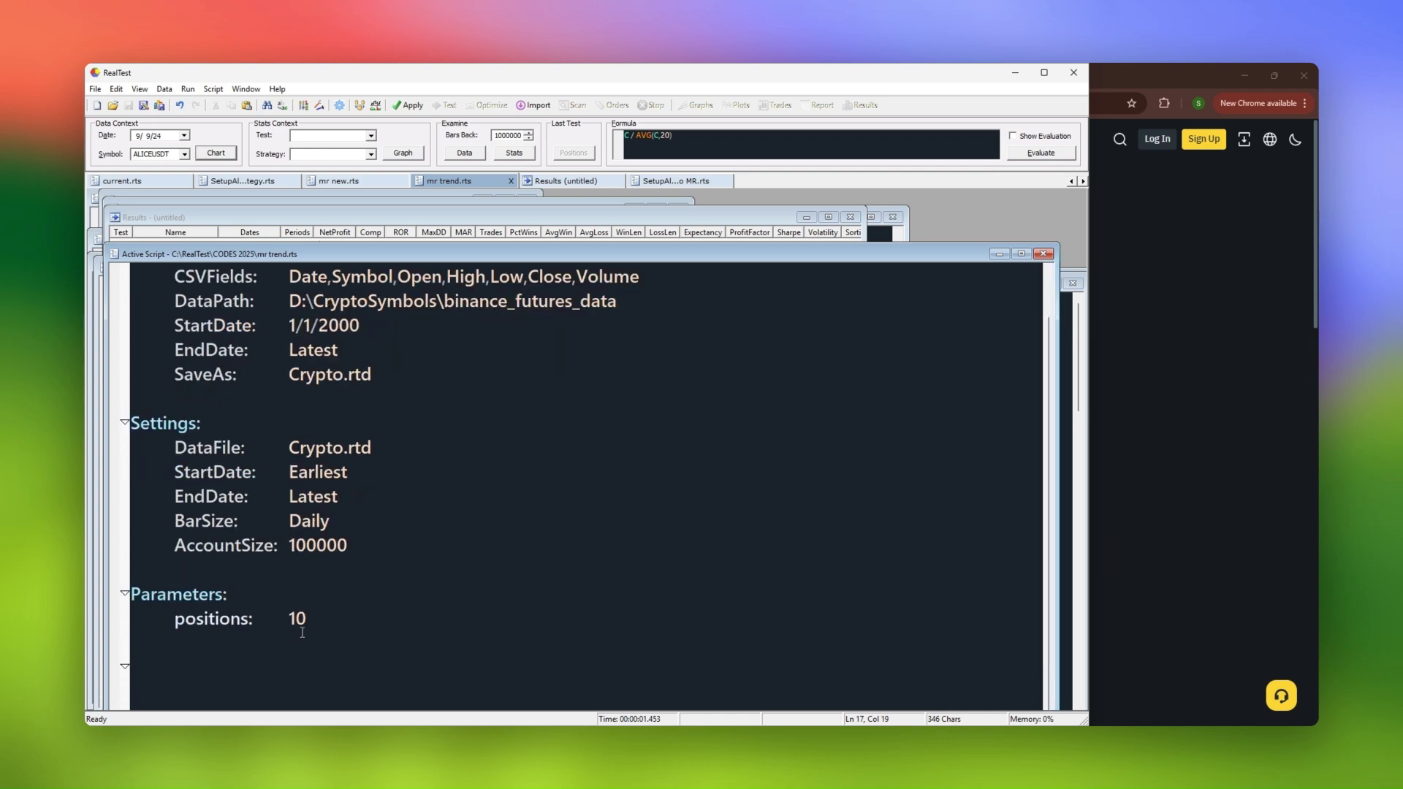
drag(488, 256, 486, 207)
- Add a Data: section with Buy: close>avg(c,50) and rsi(2)<30
key(Return)
key(Return)
key(Return)
text(Data:)
key(Return)
text(Buy:)
key(Tab)
text(close>avg(c,50) and rsi(2)<30)
key(Return)
key(Return)
- Start a Strategy: Crytpo5_Strategy section with EntrySetup: Buy
text(Strategy:)
key(Tab)
text(C)
text(rytp)
text(o5_Str)
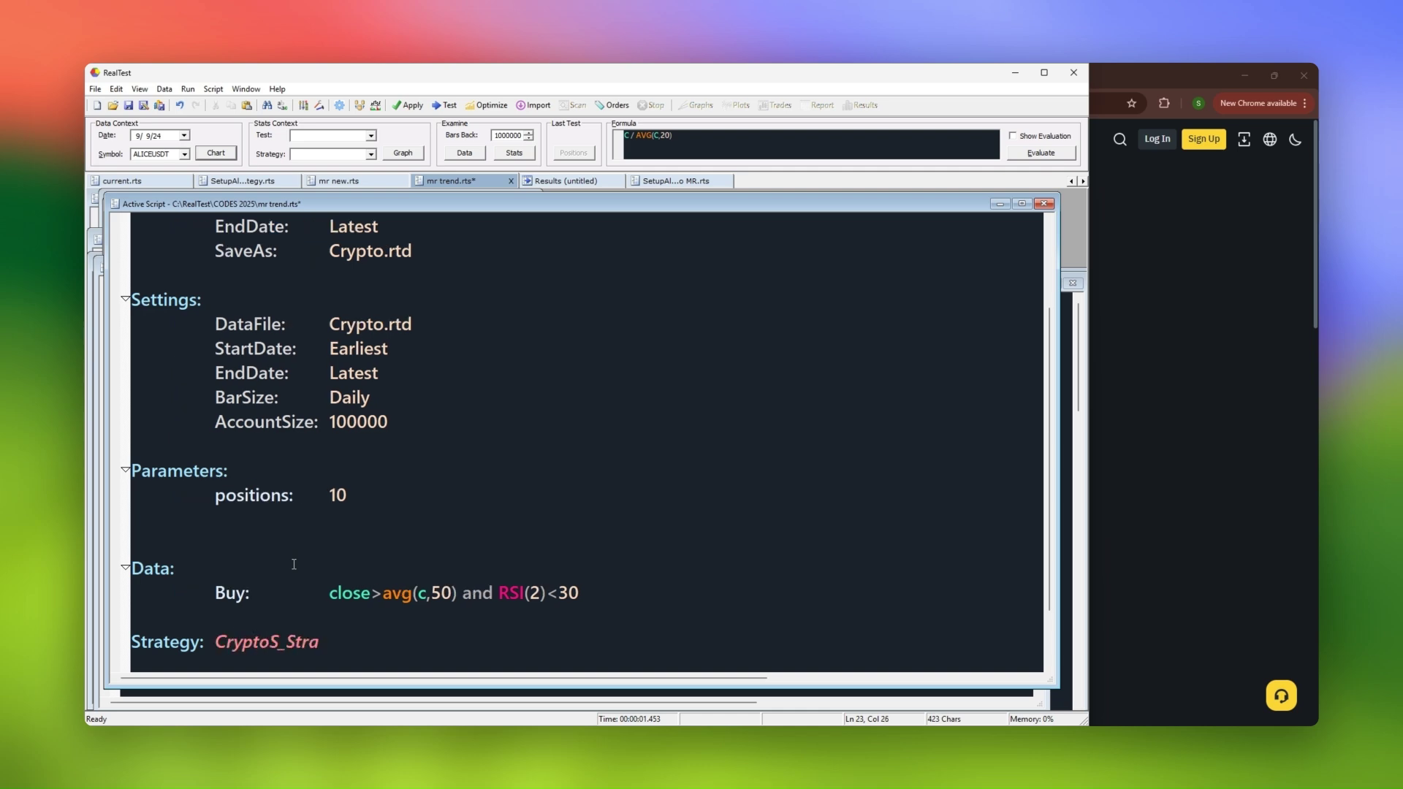
text(ategy)
key(Return)
key(Tab)
text(Entryse)
key(Return)
text(Buy)
- Add Side: Long to the strategy
key(Return)
key(Tab)
text(Side)
key(Return)
key(Tab)
text(Long)
key(Return)
- Add Quantity: 100% / positions to the strategy
key(Return)
key(Tab)
text(qua)
key(Return)
key(Tab)
text(100)
text(%)
key(BackSpace)
text(/ pos)
key(Return)
- Add QtyType: Percent below the Quantity line
drag(383, 612, 424, 613)
click(469, 613)
key(Return)
text(qty)
key(Return)
key(Tab)
- Add MaxPositions: positions - S.Positions
key(Return)
key(Return)
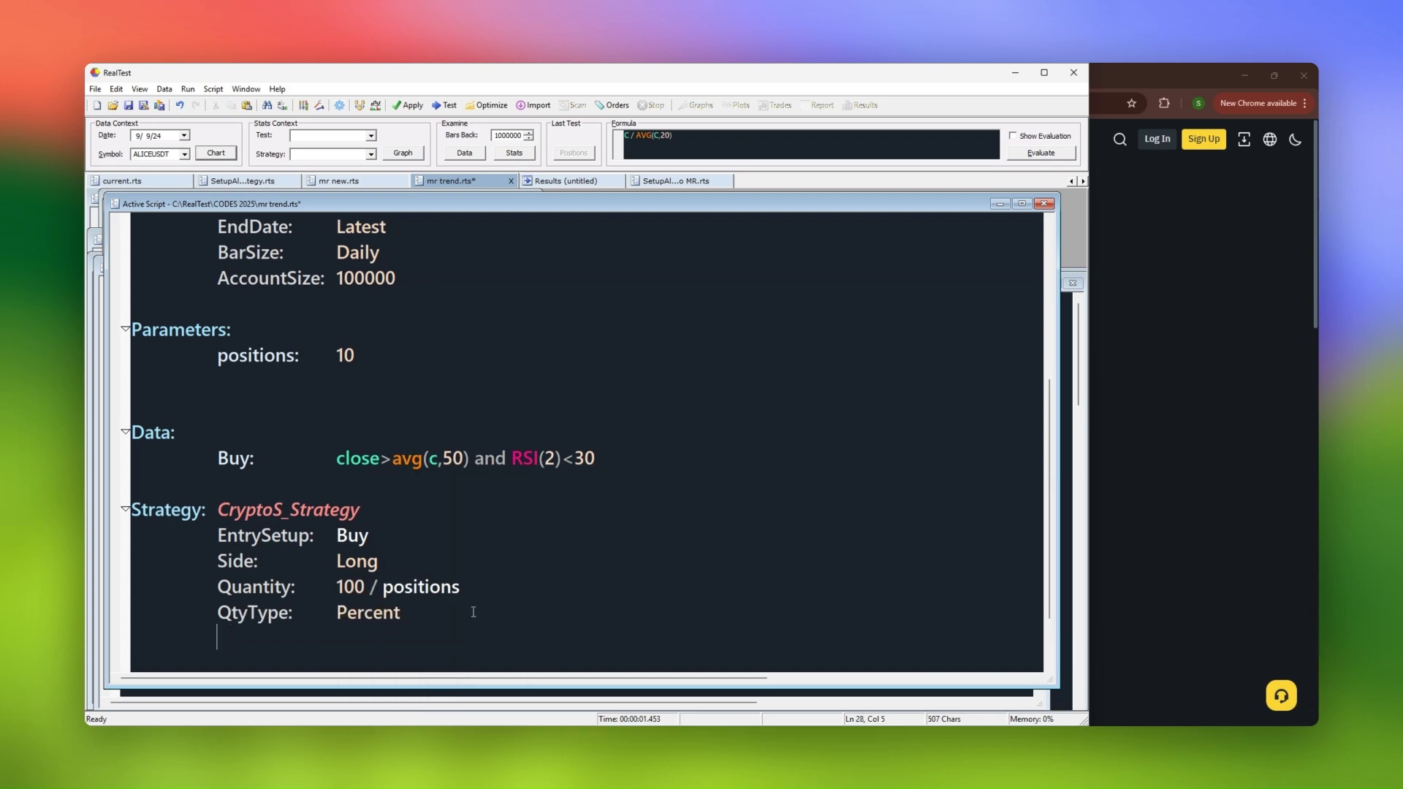
scroll(473, 612, down, 1)
text(maxpos)
key(Return)
key(Tab)
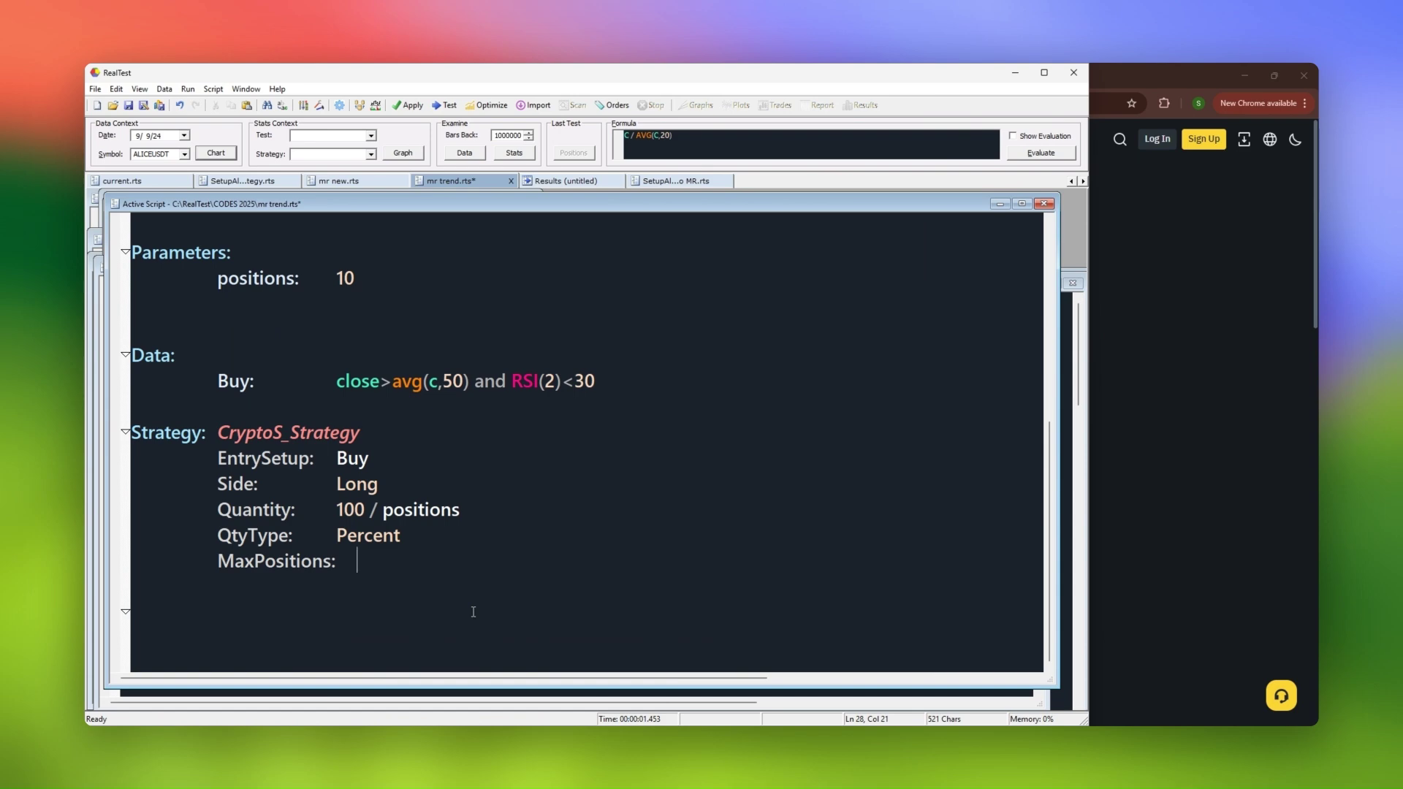
text(pos)
key(Return)
text(- s.po)
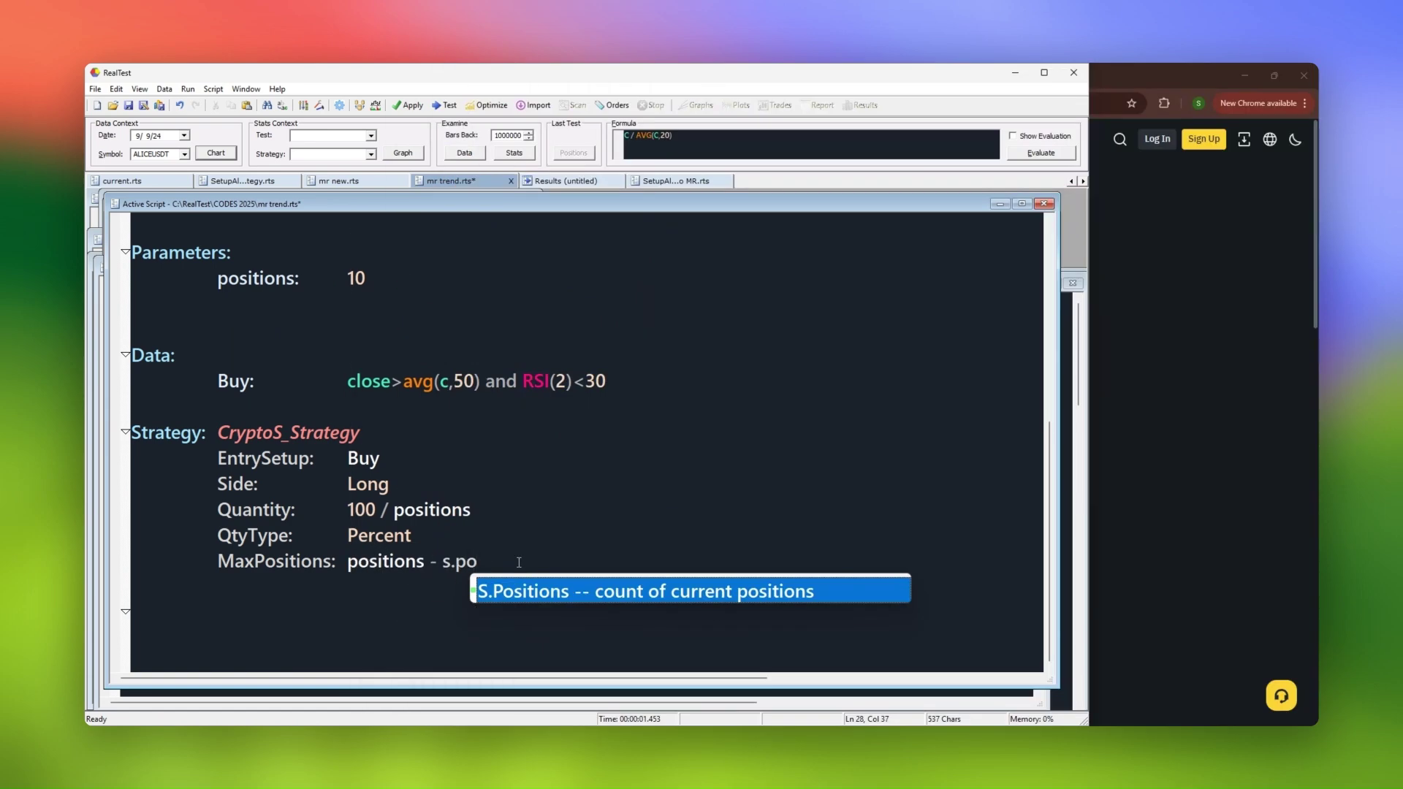
key(Return)
key(Return)
- Add SetupScore: ROC(c,20) to rank entries
text(Set)
key(Down)
key(Down)
key(Return)
text(roc)
key(Return)
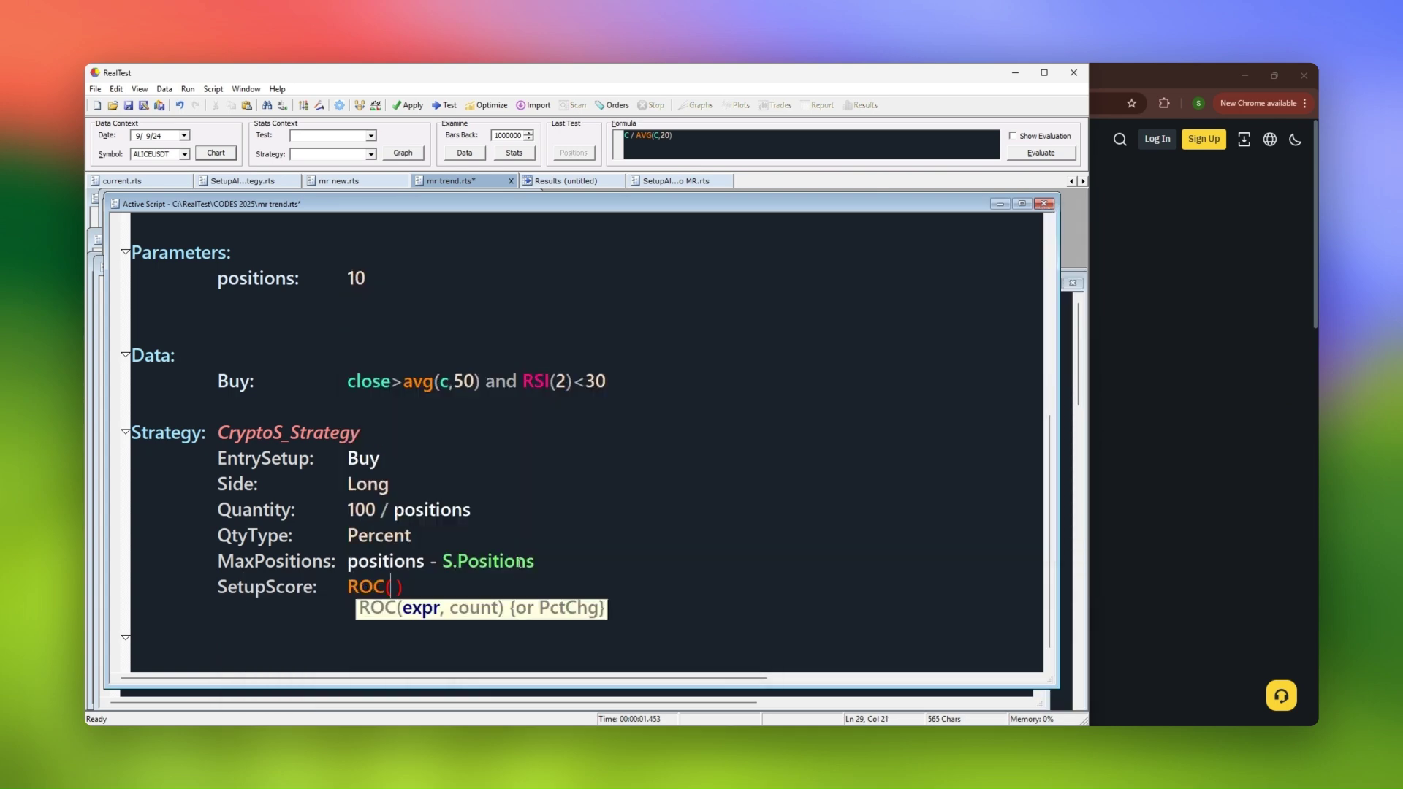
text(c,20))
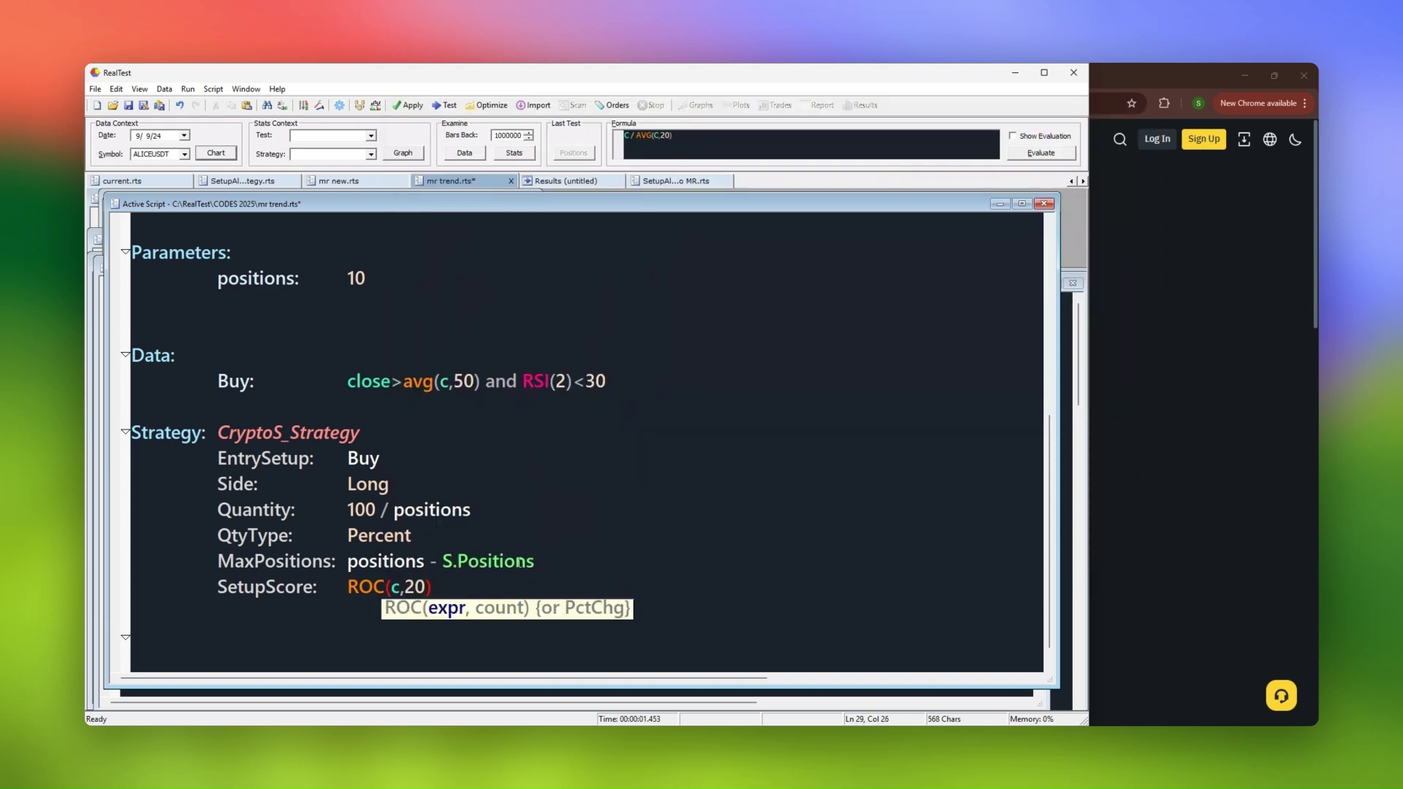
click(415, 587)
- Add EntryLimit: BBBot(20,3)
key(End)
key(Return)
text(Entryl)
key(Return)
text(BBBot()
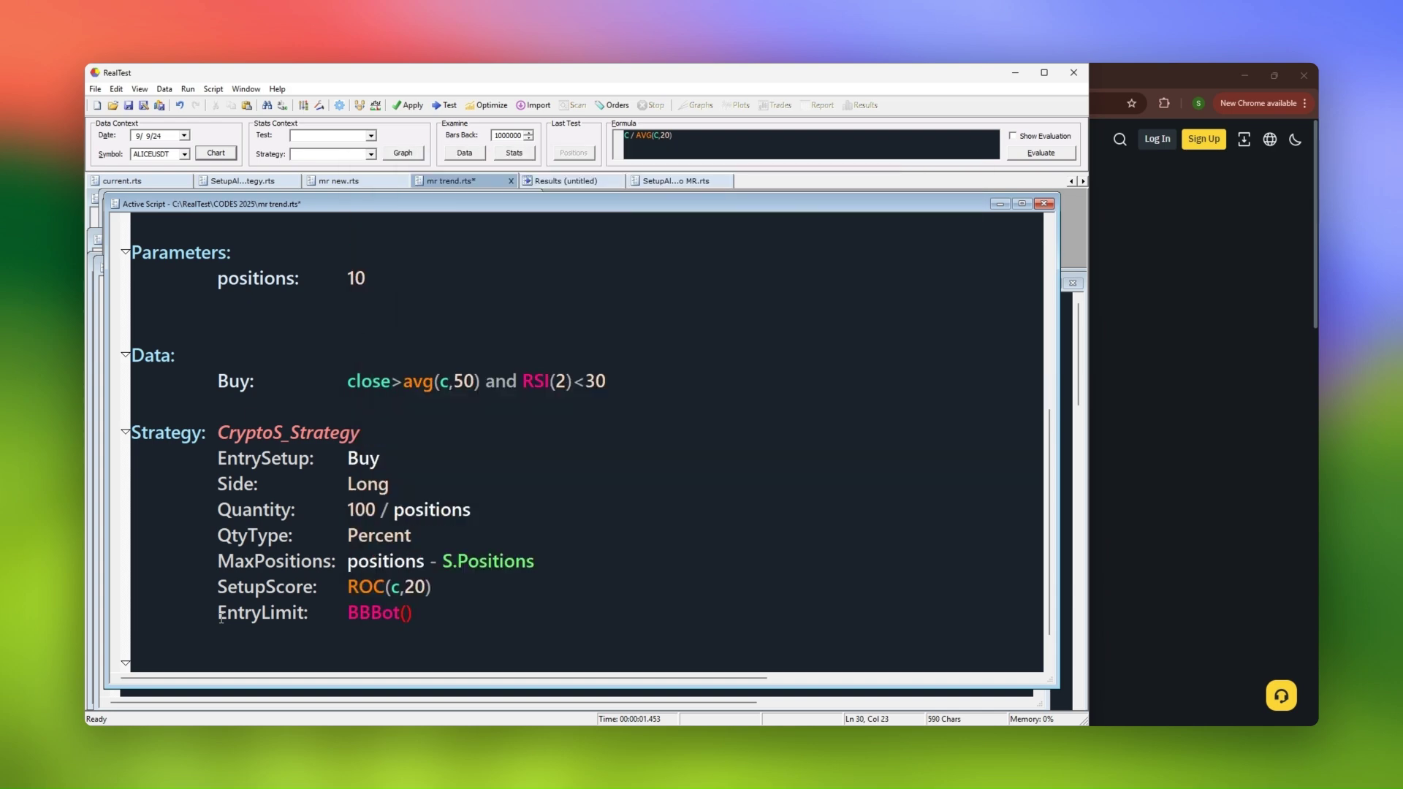
text(20,3)
key(End)
- Add ExitLimit: RRSI(2,80)
key(Return)
text(Exitl)
key(Return)
text(rrsi(2,80))
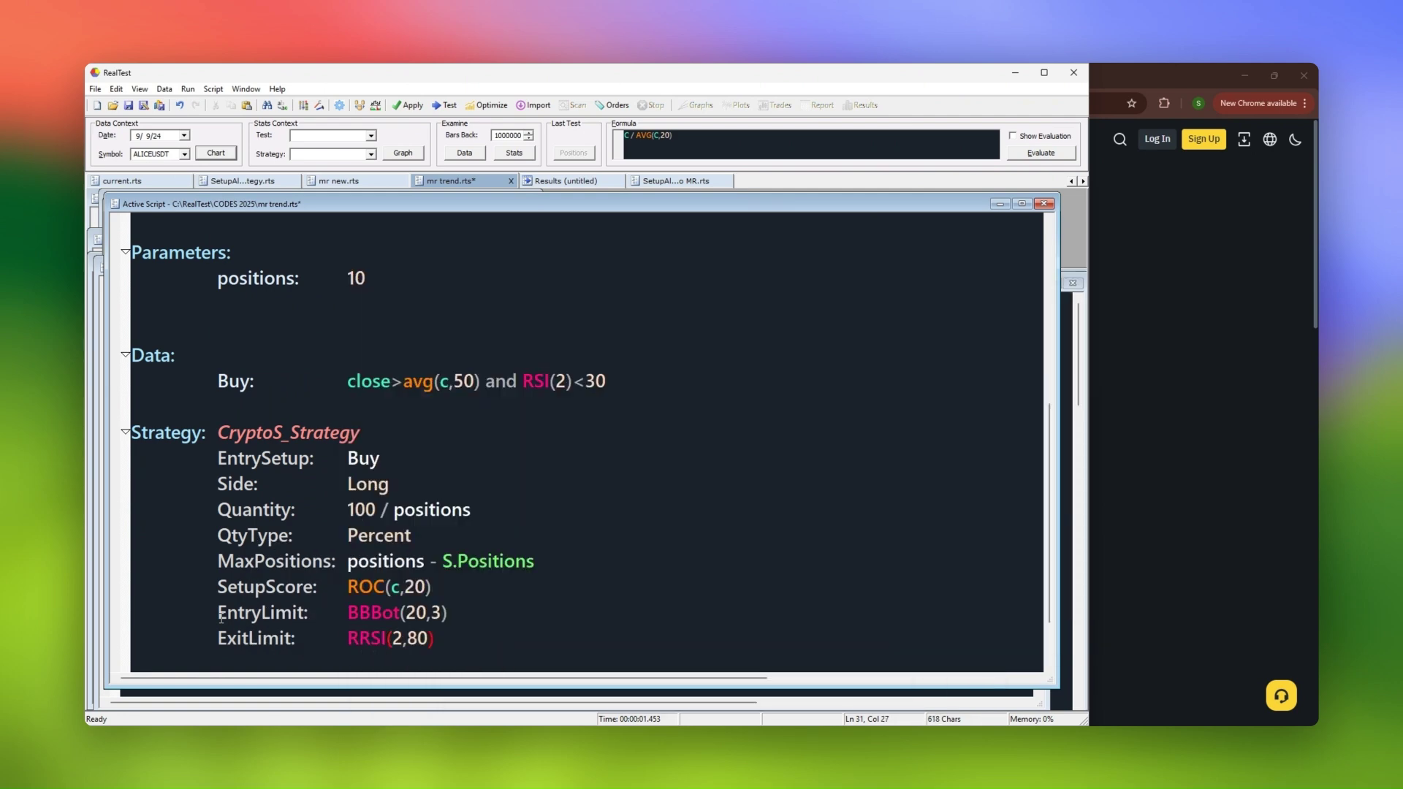
key(Return)
key(Return)
- Highlight the 0.0200% base-tier USDT maker fee on Binance's futures fee page
drag(214, 585, 457, 613)
click(470, 606)
click(1186, 380)
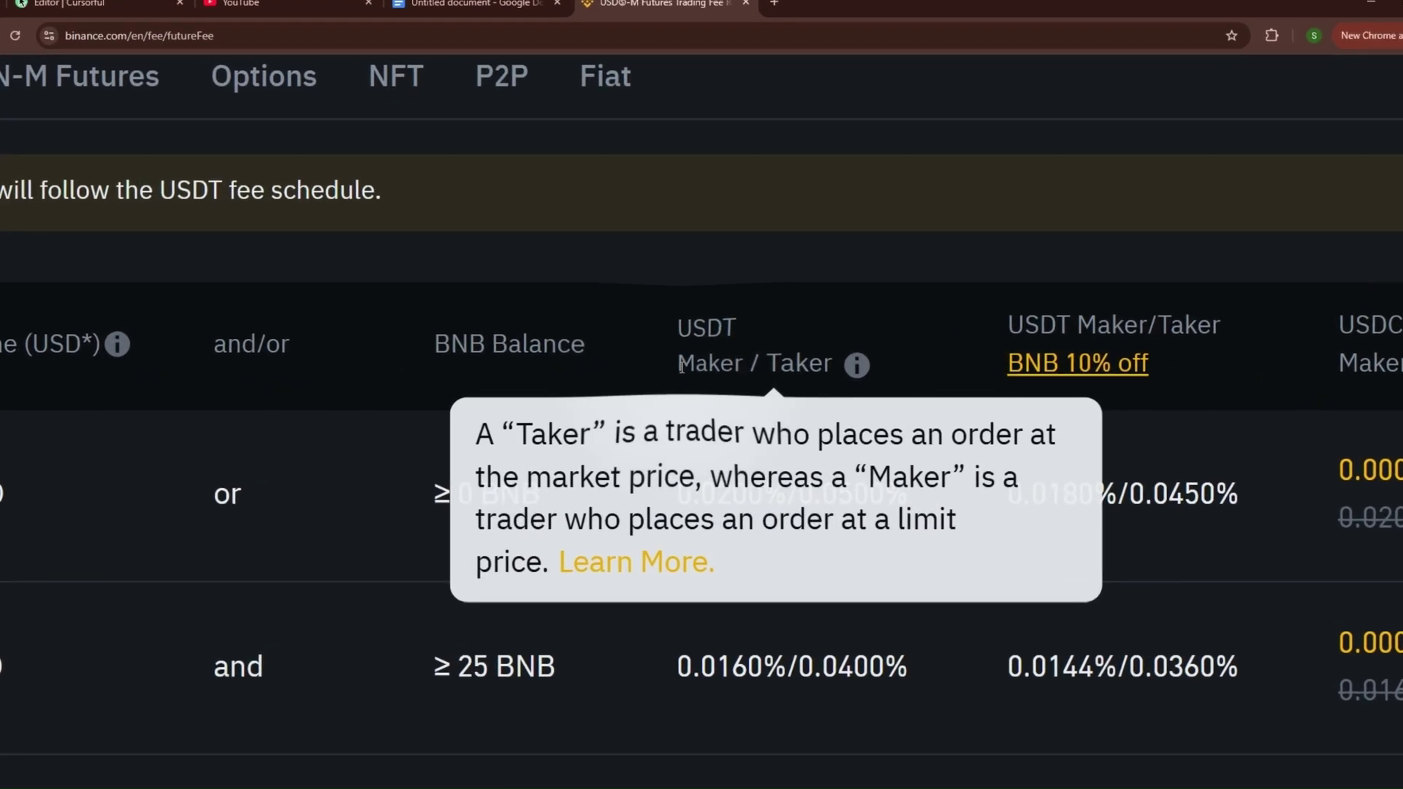
double_click(735, 370)
click(747, 366)
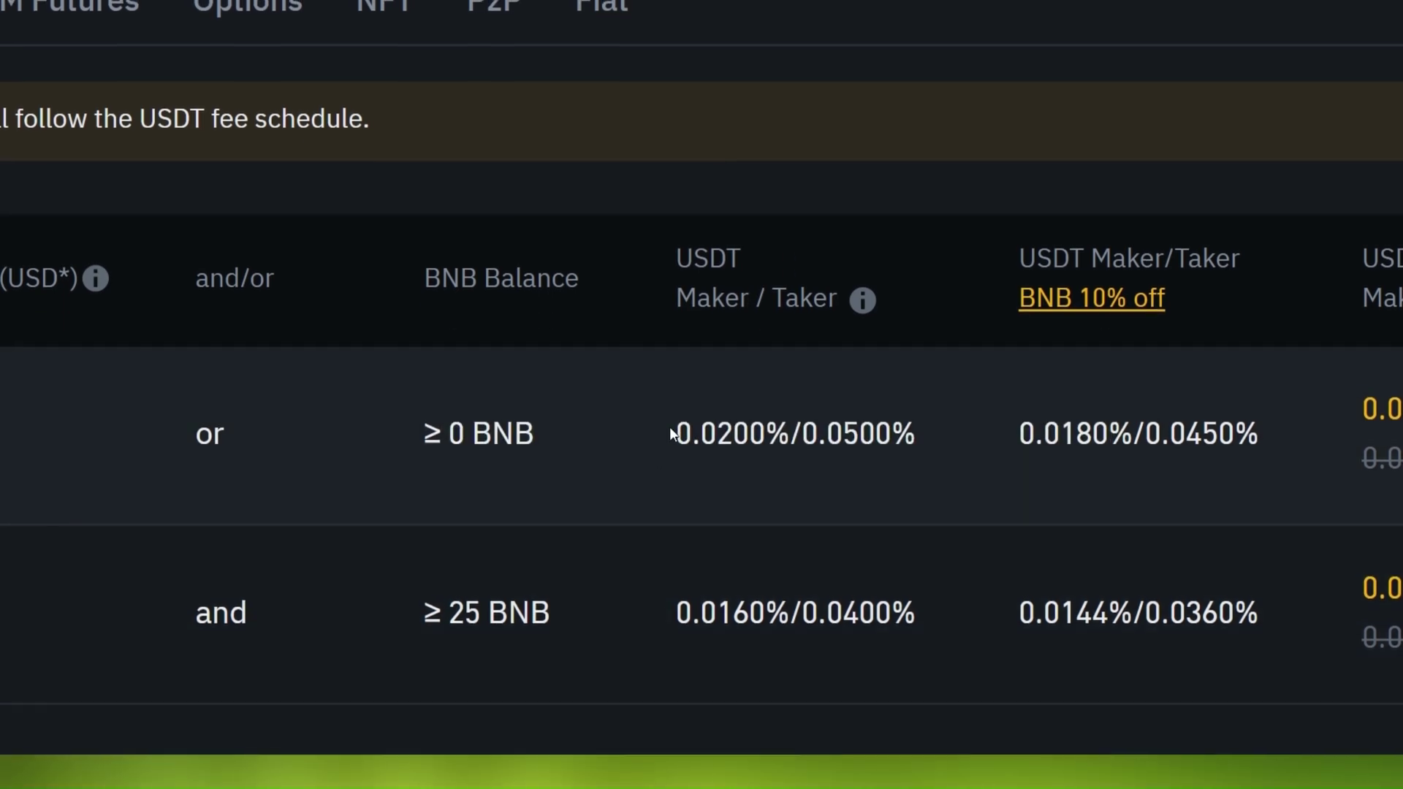
drag(671, 432, 766, 434)
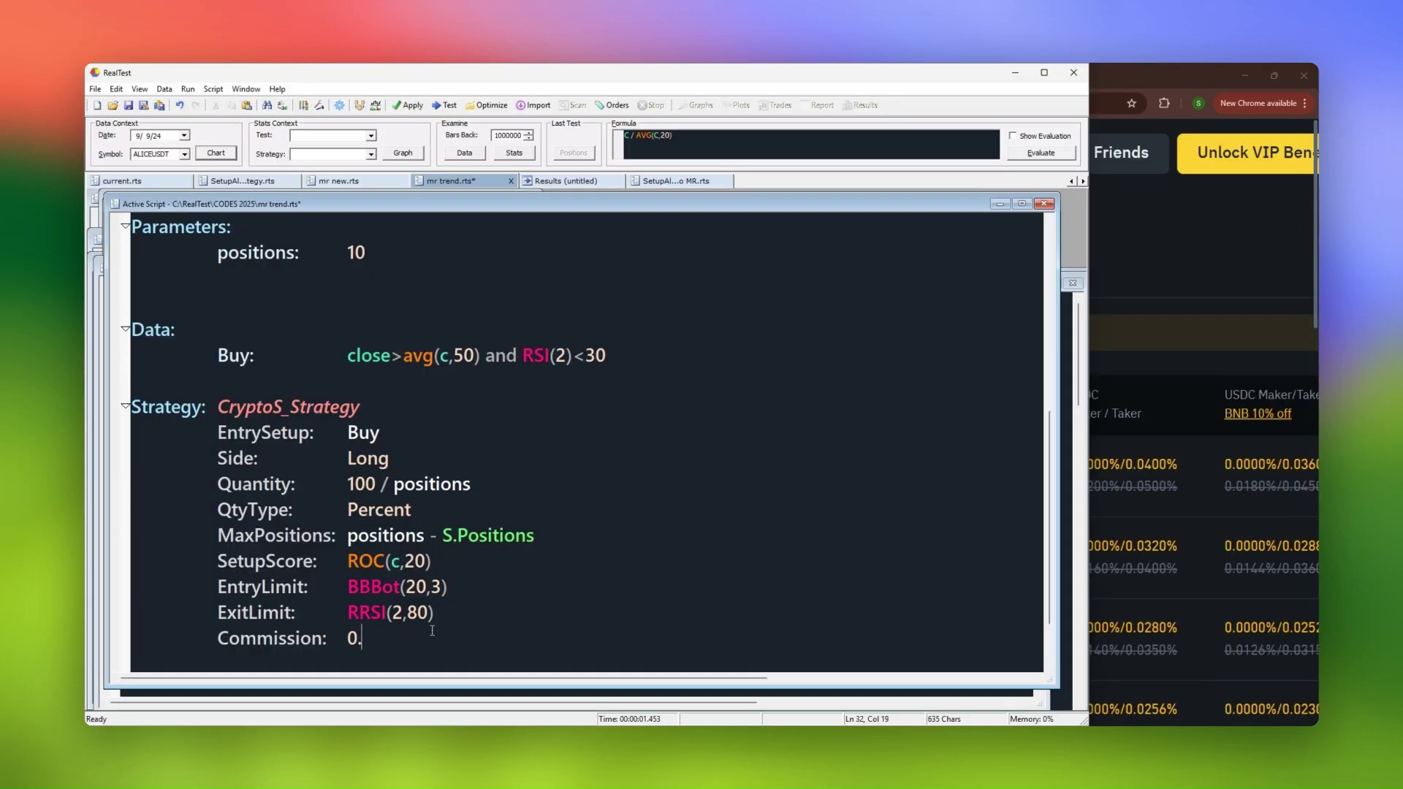
- Add Commission: 0.0002 * FillValue // Maker 0.02% and PriceRound: 0 to the strategy
text(0002 * FillV)
key(Return)
text(// Maker 0.0)
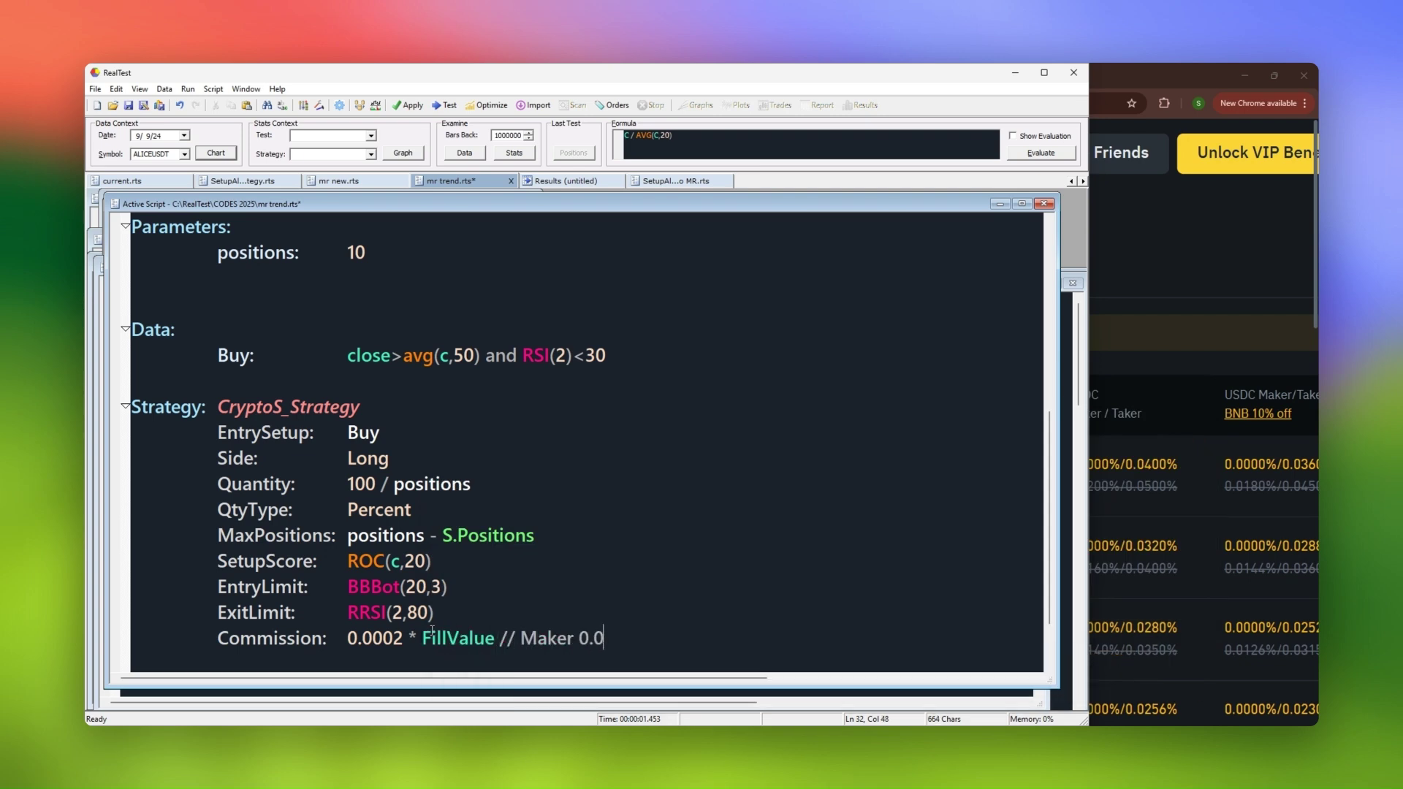
text(2%)
key(Return)
text(Price)
key(Return)
text(0)
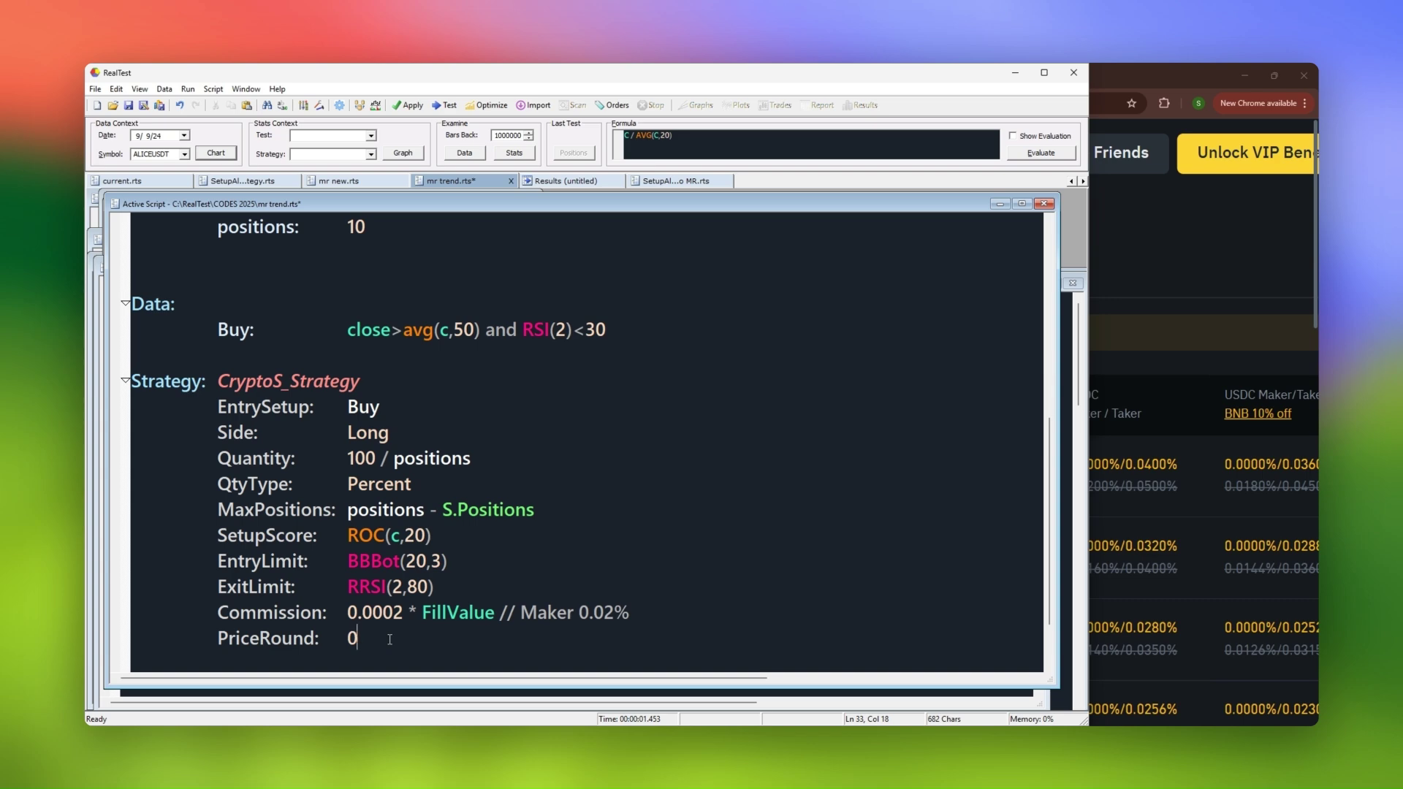
- Backtest mr trend and open its daily stats equity graph
click(443, 106)
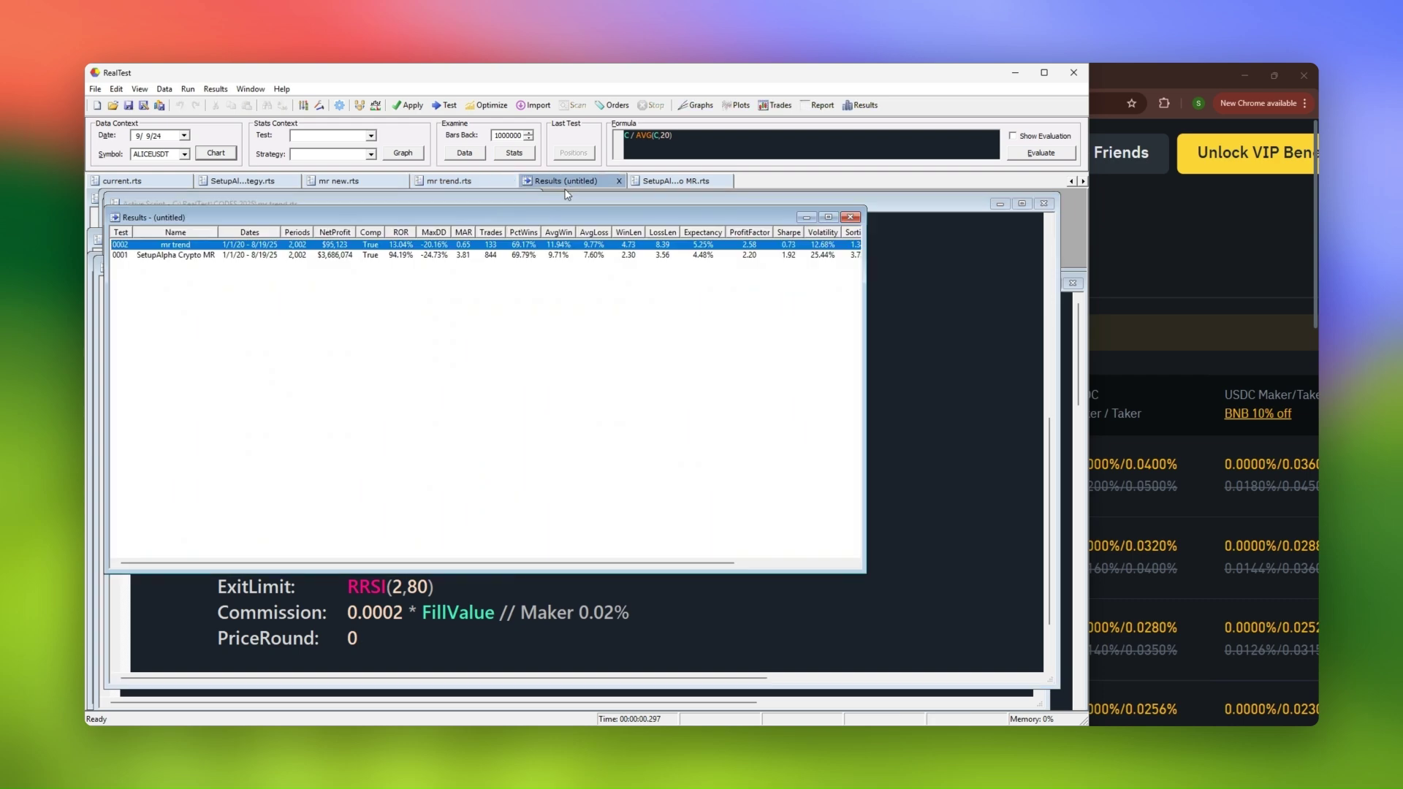
double_click(486, 252)
drag(535, 321, 543, 285)
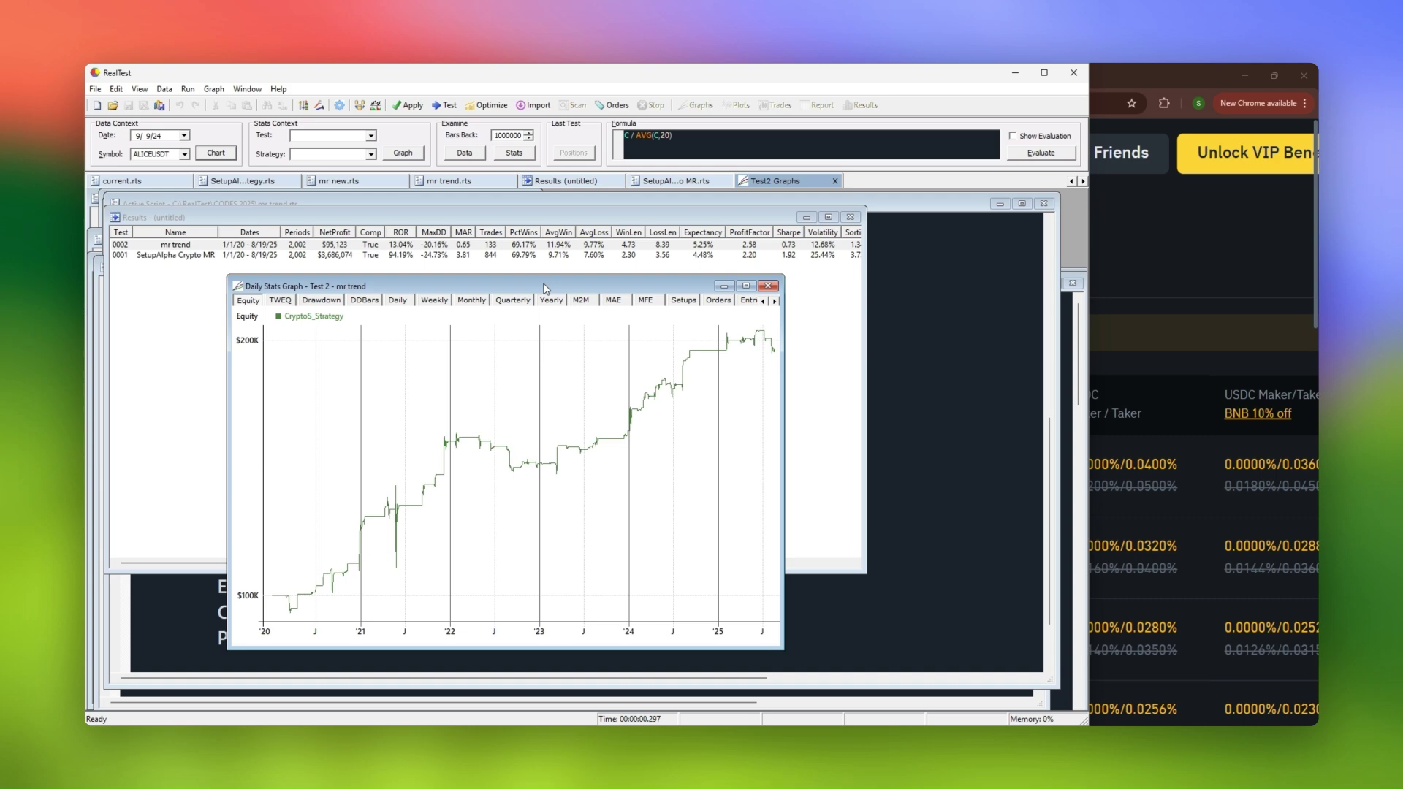
- Run SetupAlpha Crypto MR as test 3 and chart its equity with BTCUSDT buy-and-hold
click(659, 180)
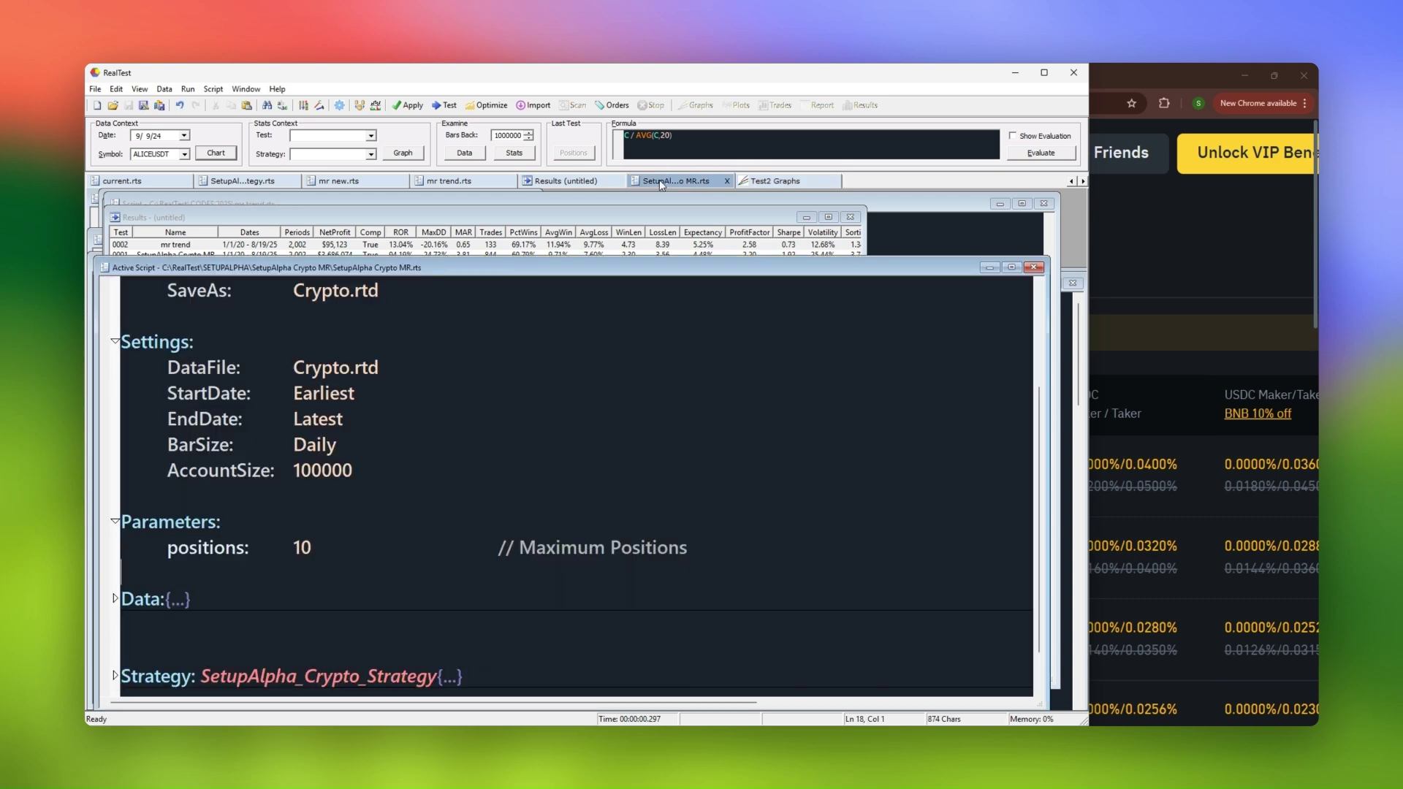
click(444, 105)
double_click(495, 251)
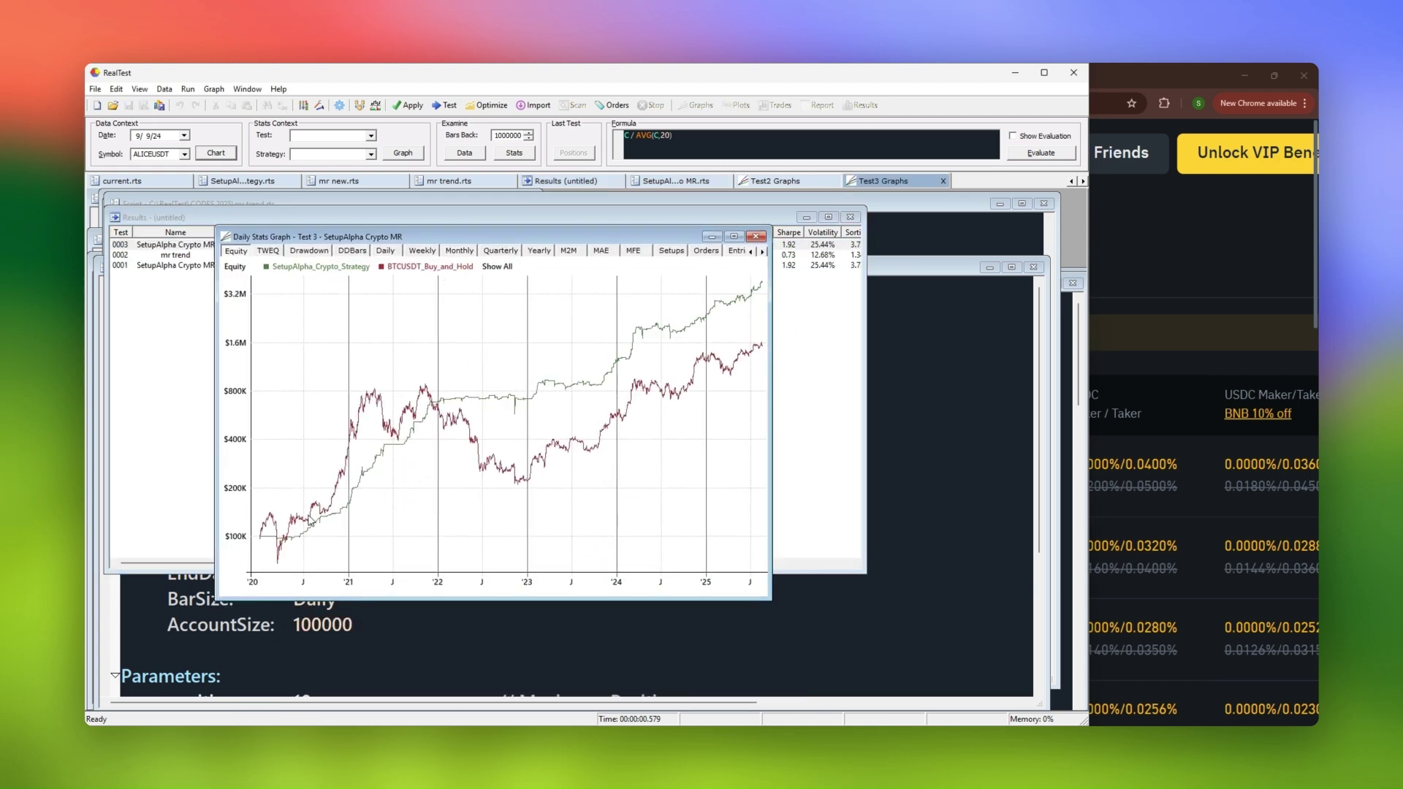
click(421, 268)
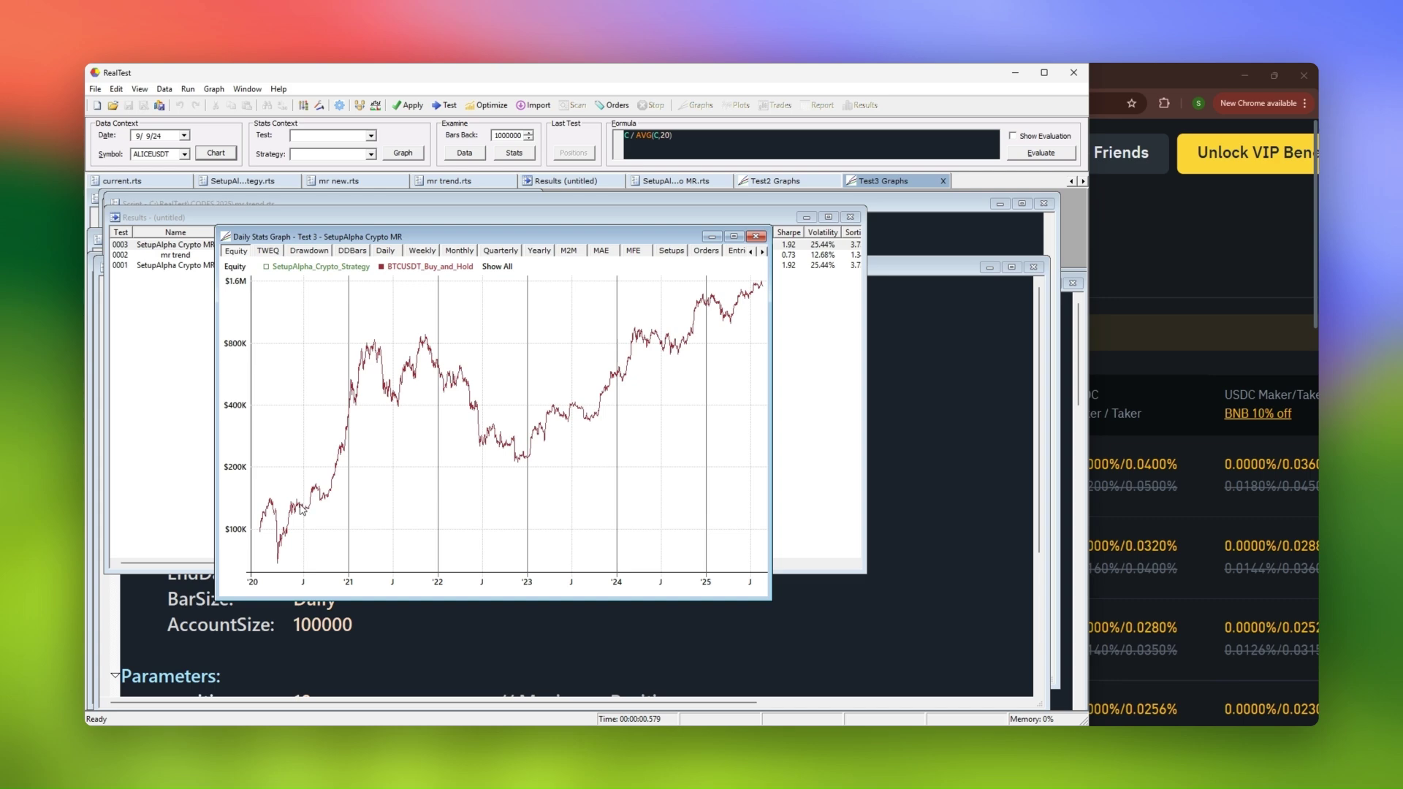
click(312, 267)
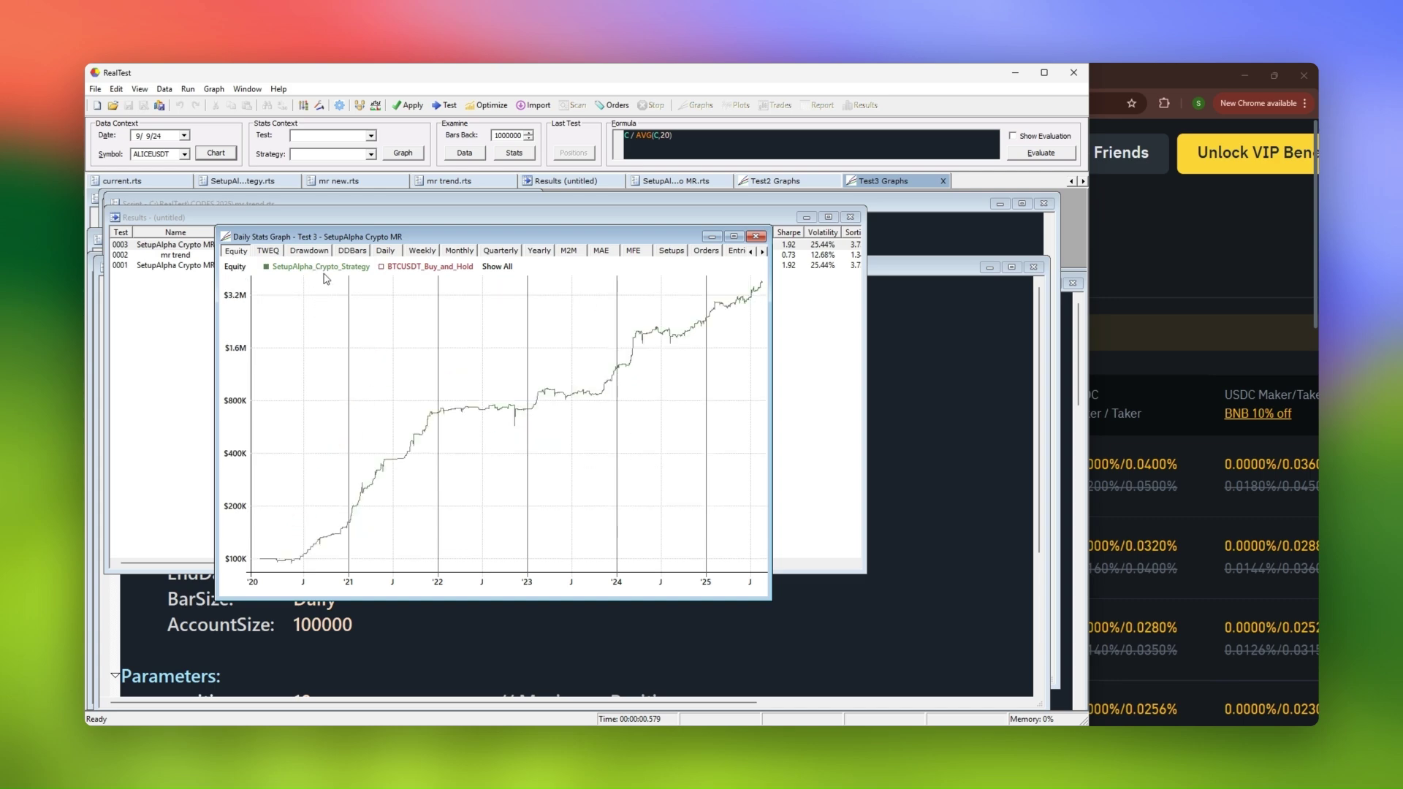
click(511, 267)
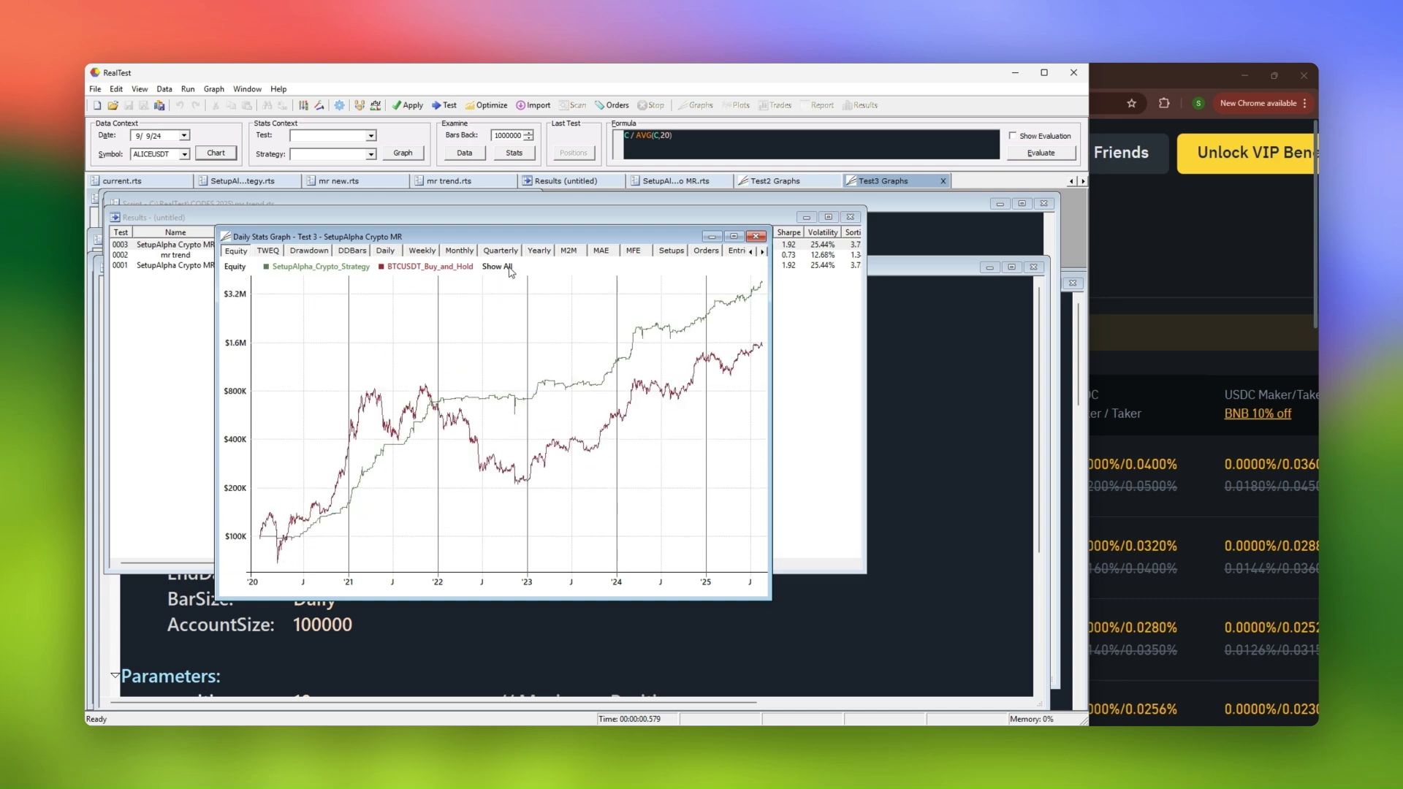
- Open test 3's HTML summary report and note BTCUSDT buy-and-hold's -76.11% drawdown
right_click(833, 252)
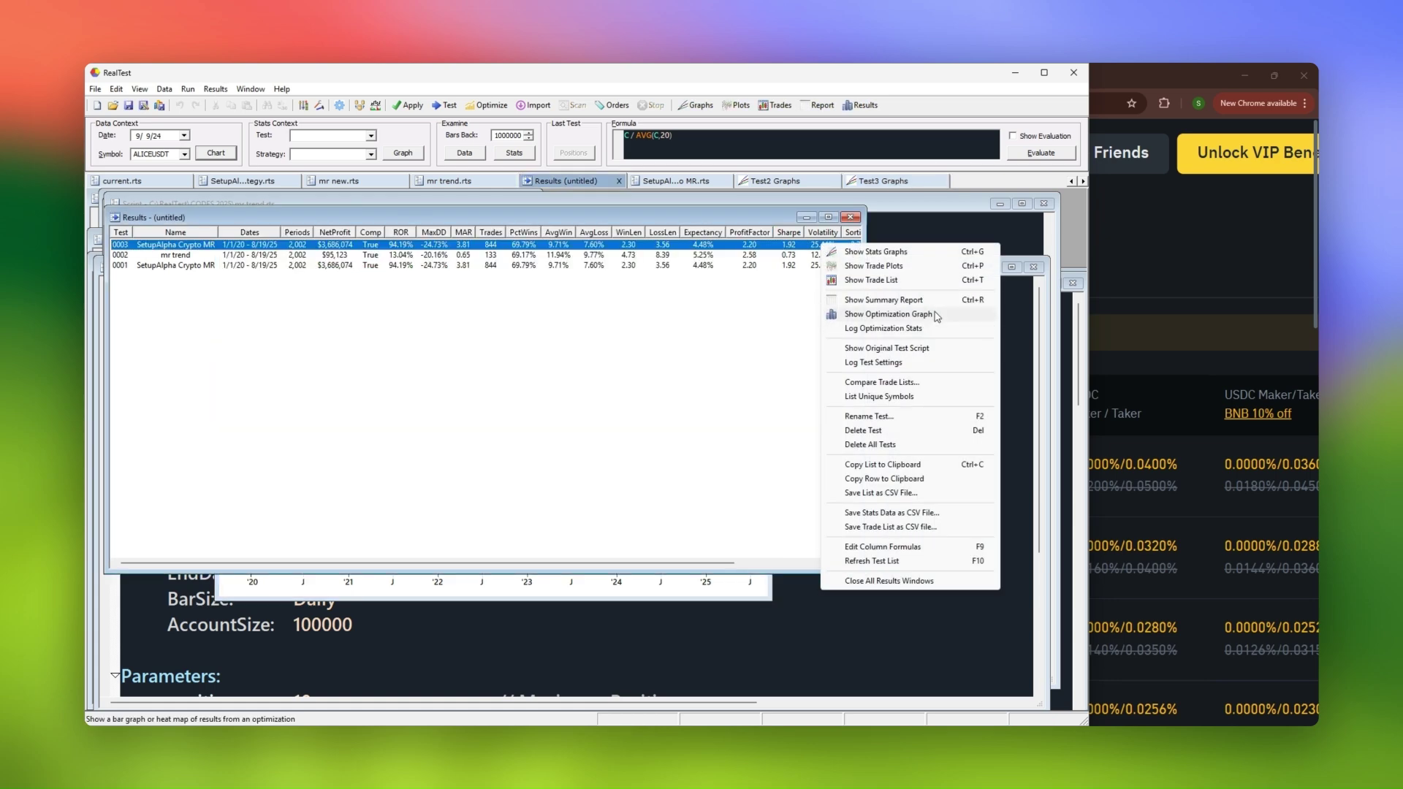
click(965, 314)
scroll(797, 346, down, 2)
drag(802, 205, 893, 205)
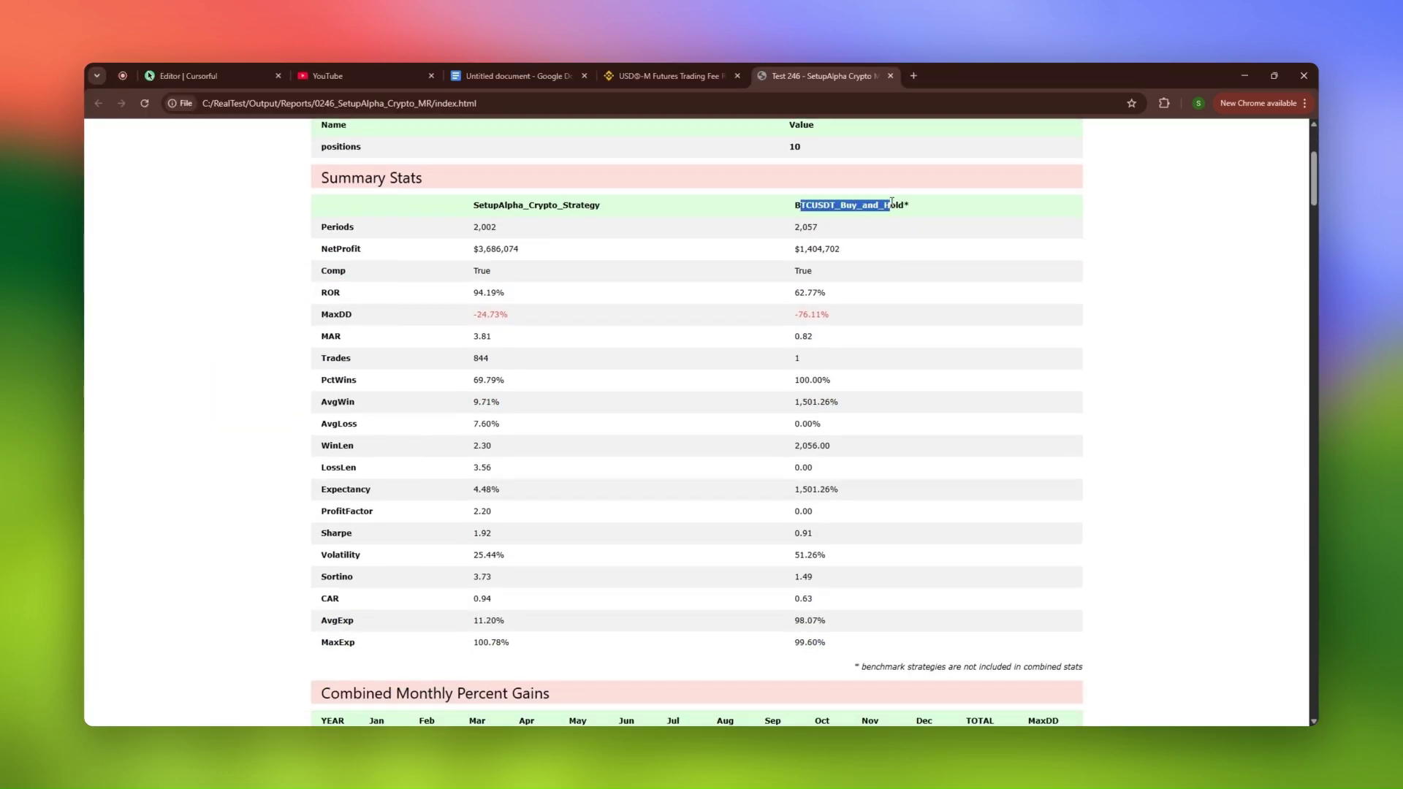
click(893, 206)
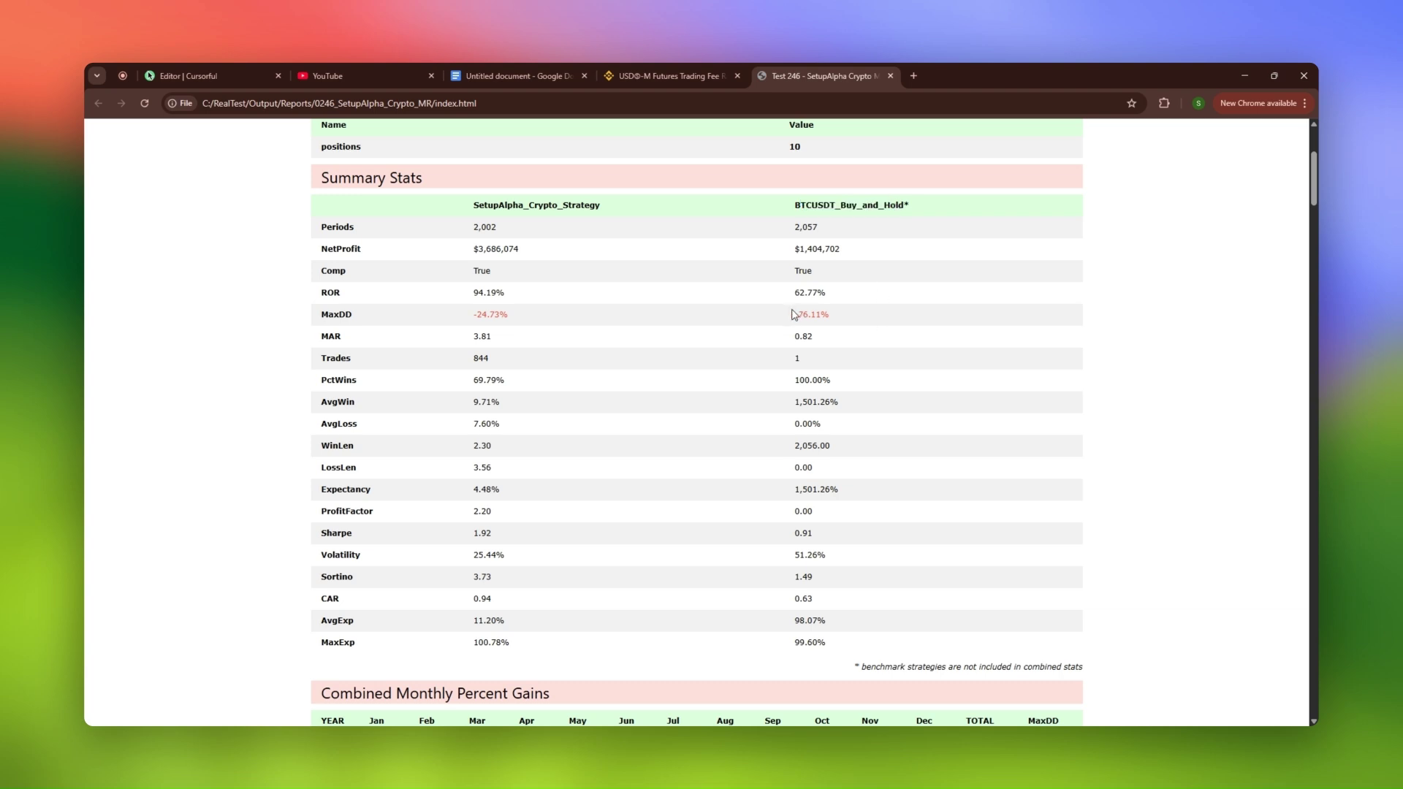
drag(794, 314, 847, 321)
click(847, 321)
- Mark the strategy's -24.73% drawdown, 94.19% return, 1.92 Sharpe and 100.78% max exposure
double_click(515, 322)
click(483, 313)
double_click(488, 292)
click(533, 391)
double_click(482, 531)
click(497, 534)
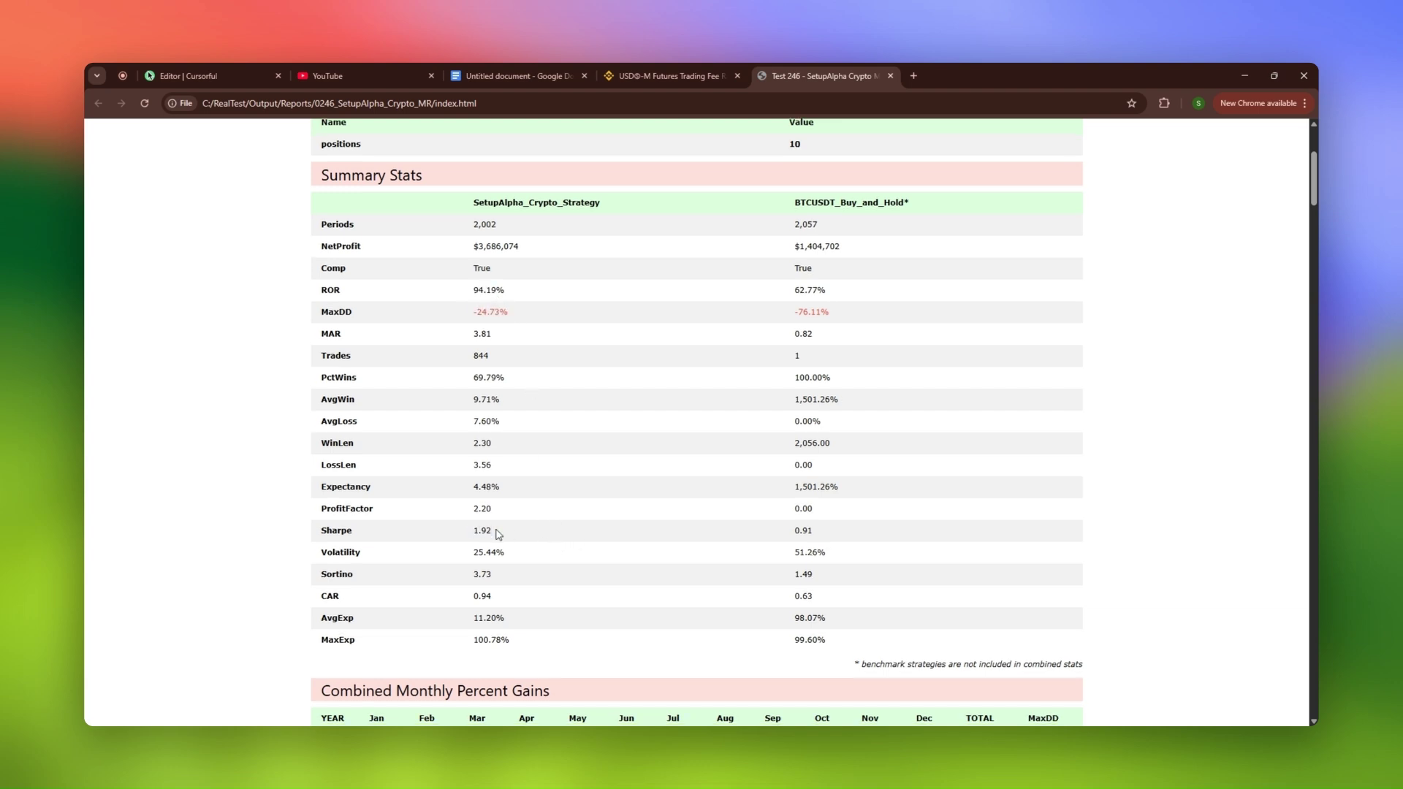
scroll(514, 648, down, 1)
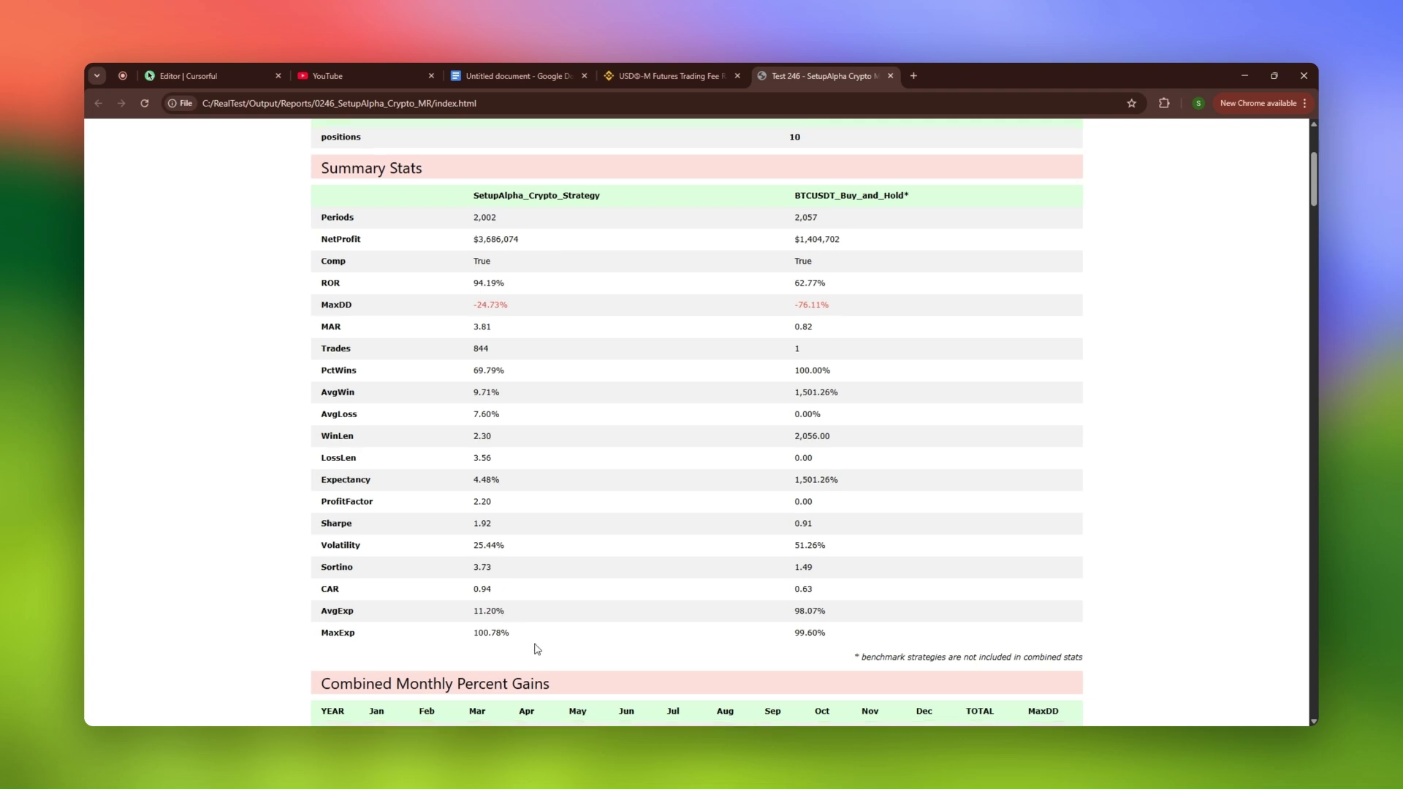
double_click(486, 633)
click(505, 637)
- Back in RealTest, expand the Strategy section and rerun the script as test 0004
key(alt+Tab)
click(114, 627)
scroll(113, 636, down, 2)
key(ctrl+t)
scroll(287, 463, up, 2)
scroll(287, 463, up, 2)
click(487, 249)
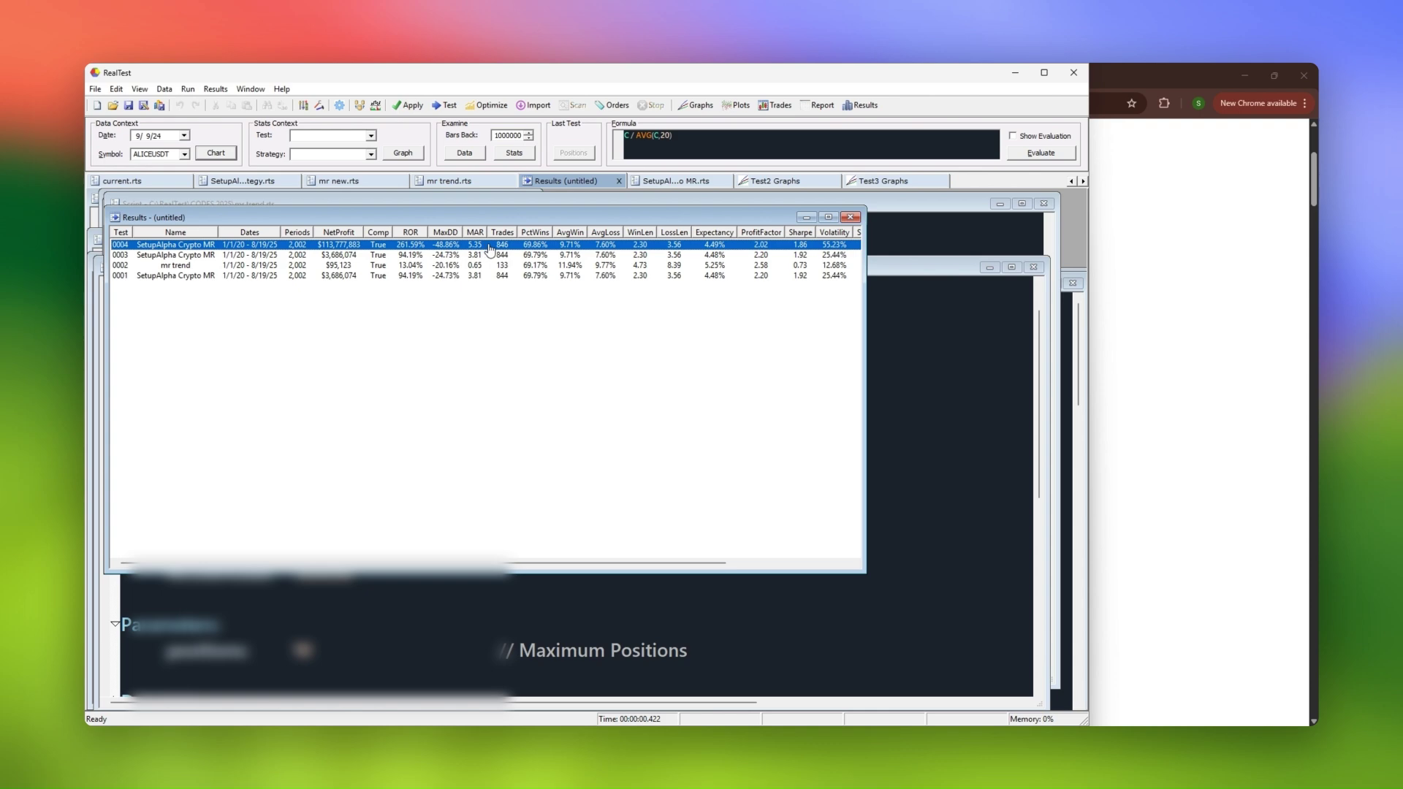
- Open test 0004's Daily Stats Graph, then return to the Chrome report
double_click(489, 249)
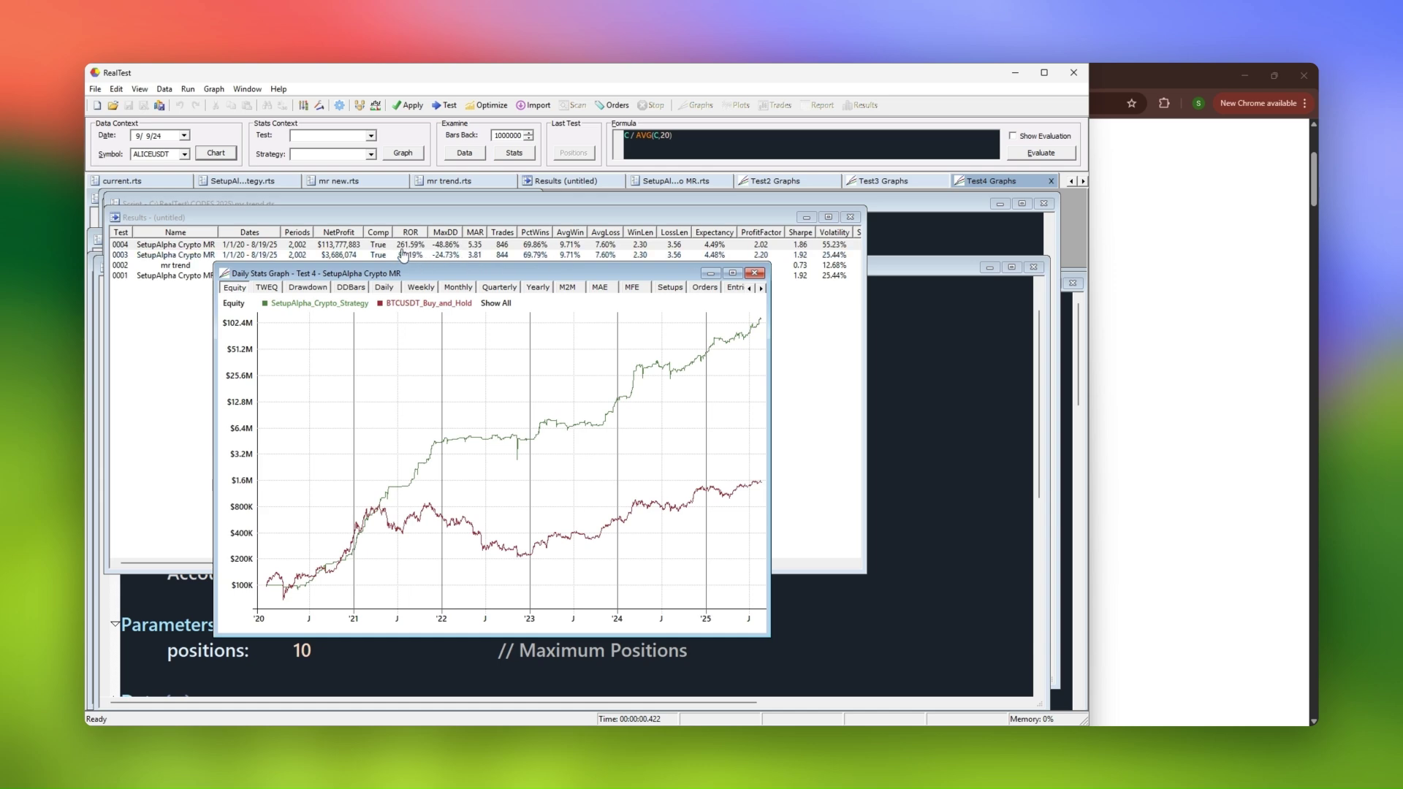
click(1186, 274)
drag(471, 633, 510, 642)
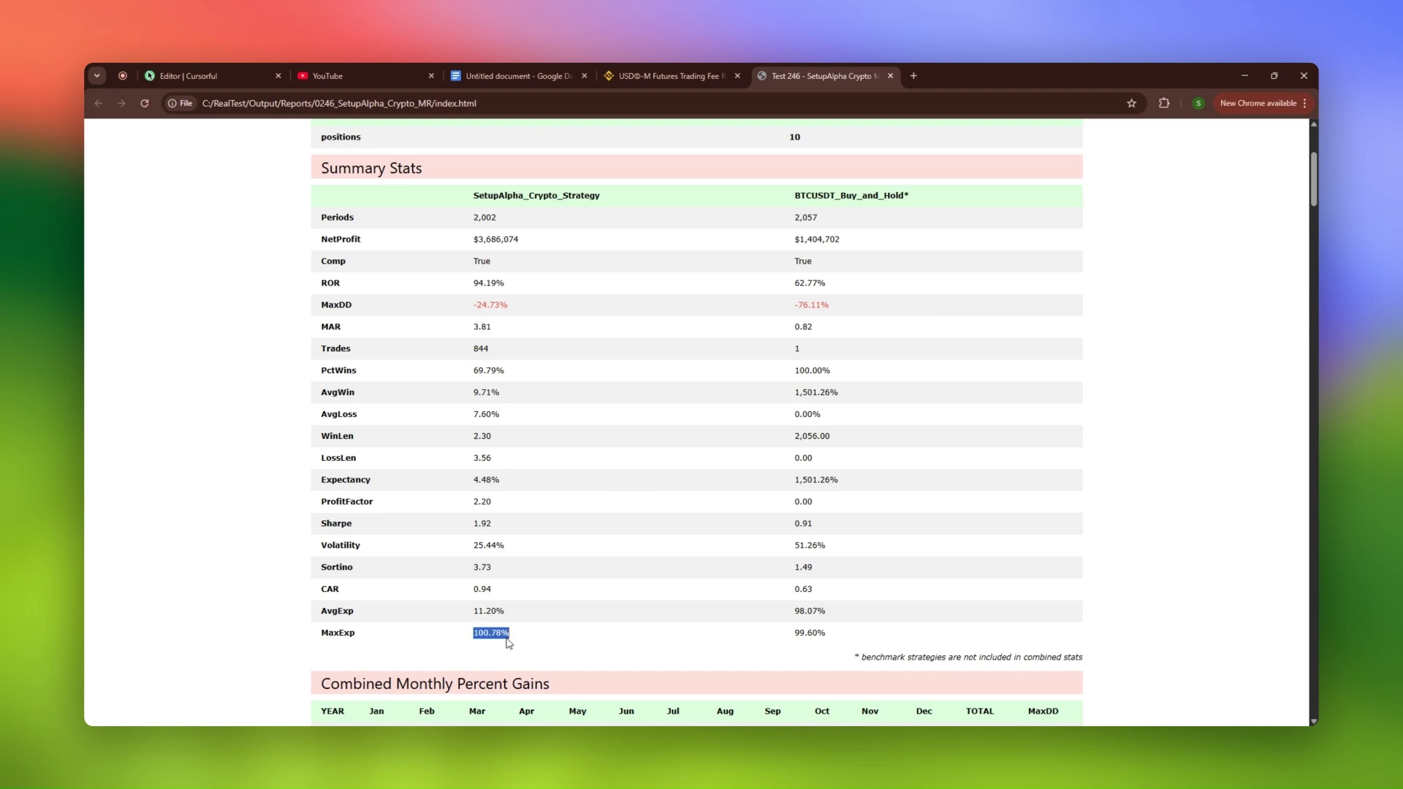
click(513, 644)
scroll(1125, 513, down, 4)
drag(964, 476, 1002, 476)
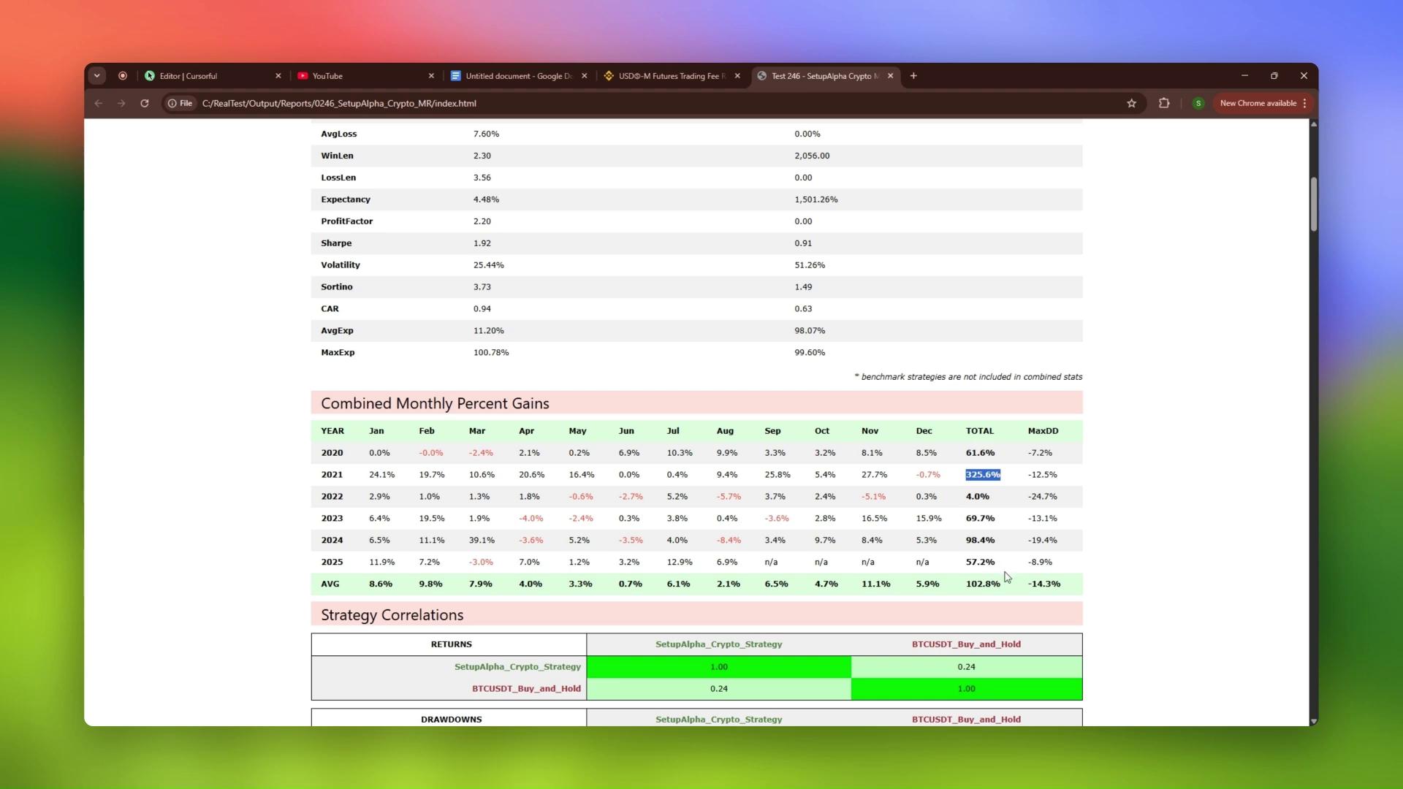
double_click(982, 562)
click(995, 563)
scroll(996, 561, down, 1)
scroll(996, 561, down, 5)
scroll(995, 562, down, 3)
scroll(996, 564, down, 6)
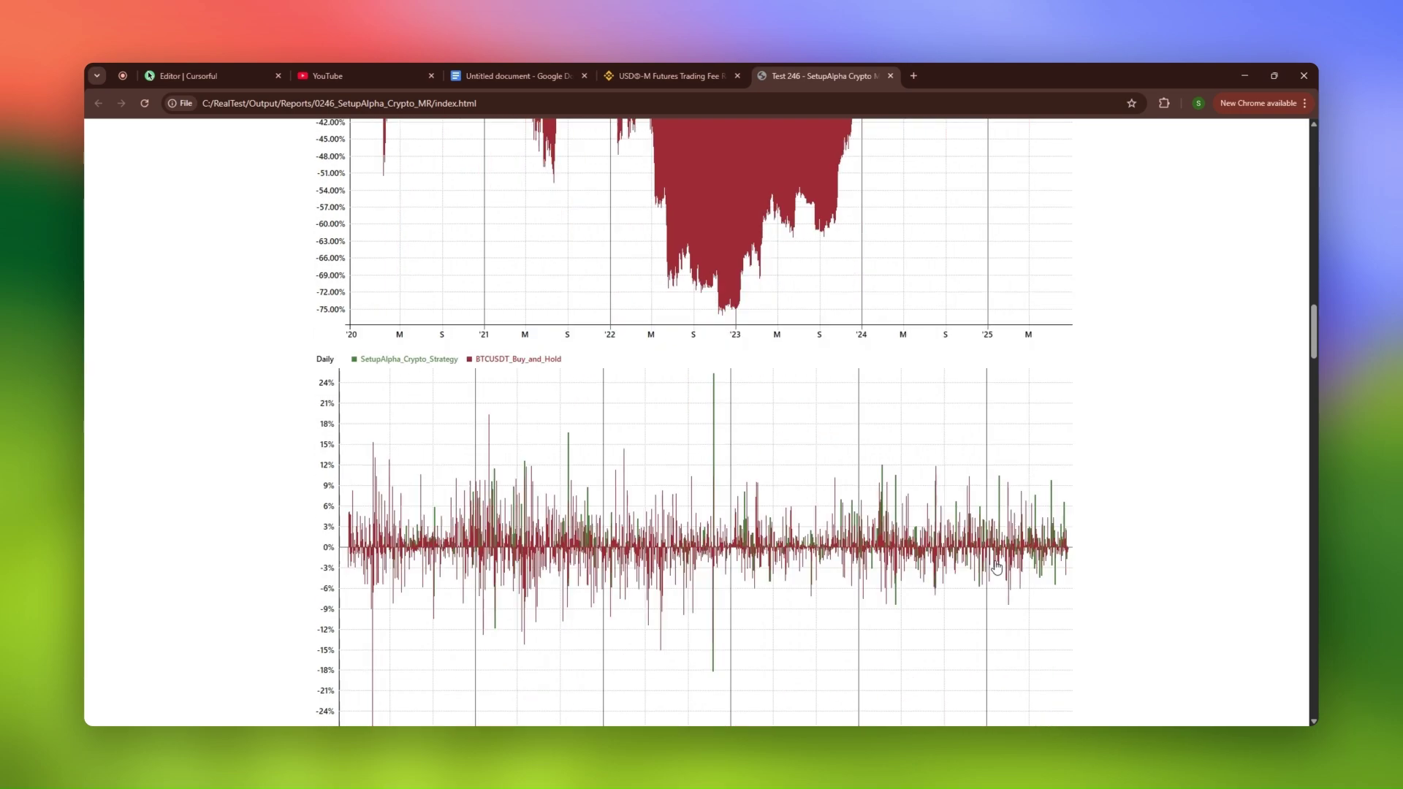
scroll(997, 566, down, 5)
scroll(996, 567, down, 5)
scroll(996, 567, up, 15)
scroll(996, 566, up, 10)
scroll(996, 566, down, 6)
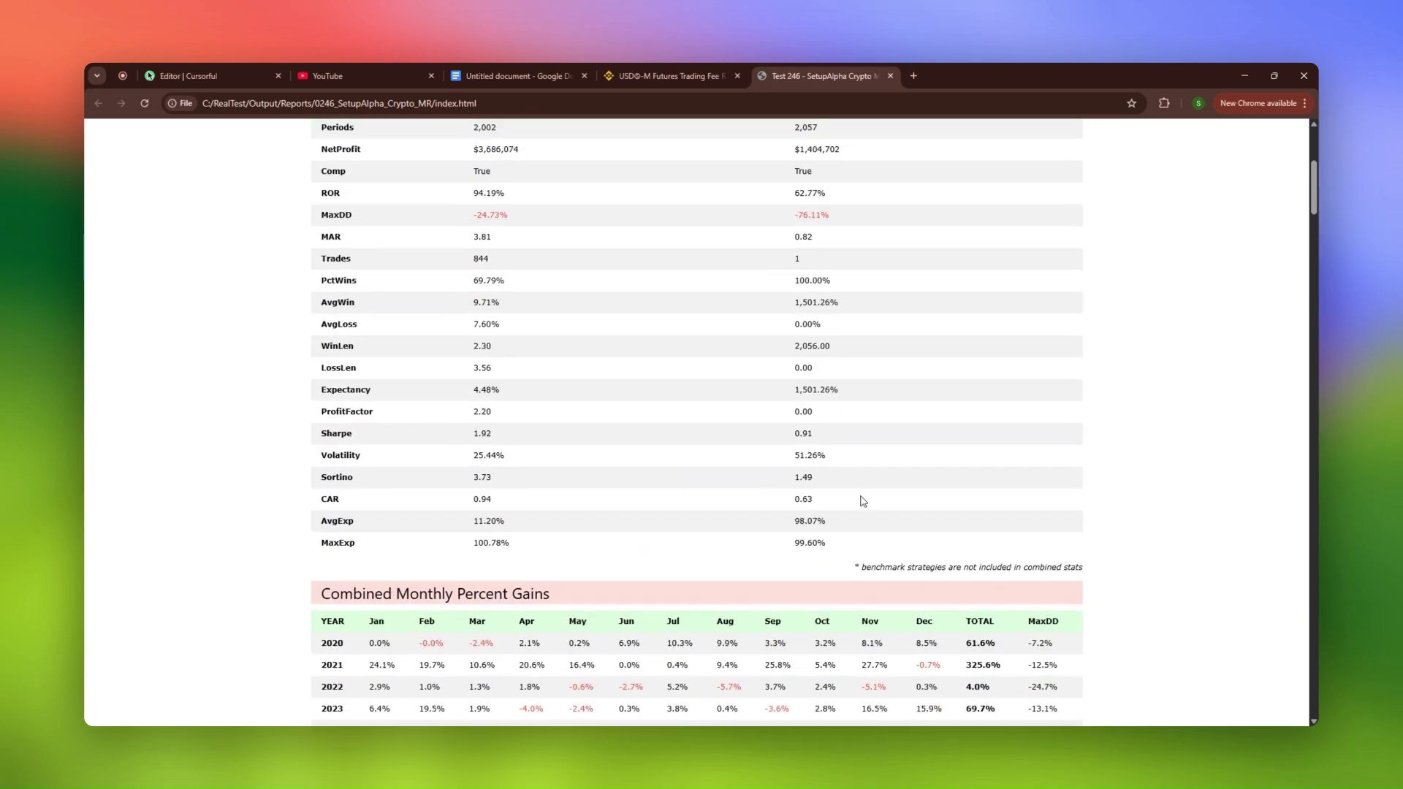
scroll(863, 501, up, 4)
- Switch to RealTest and reopen test 0004's Daily Stats Graph from Results
key(alt+Tab)
double_click(488, 247)
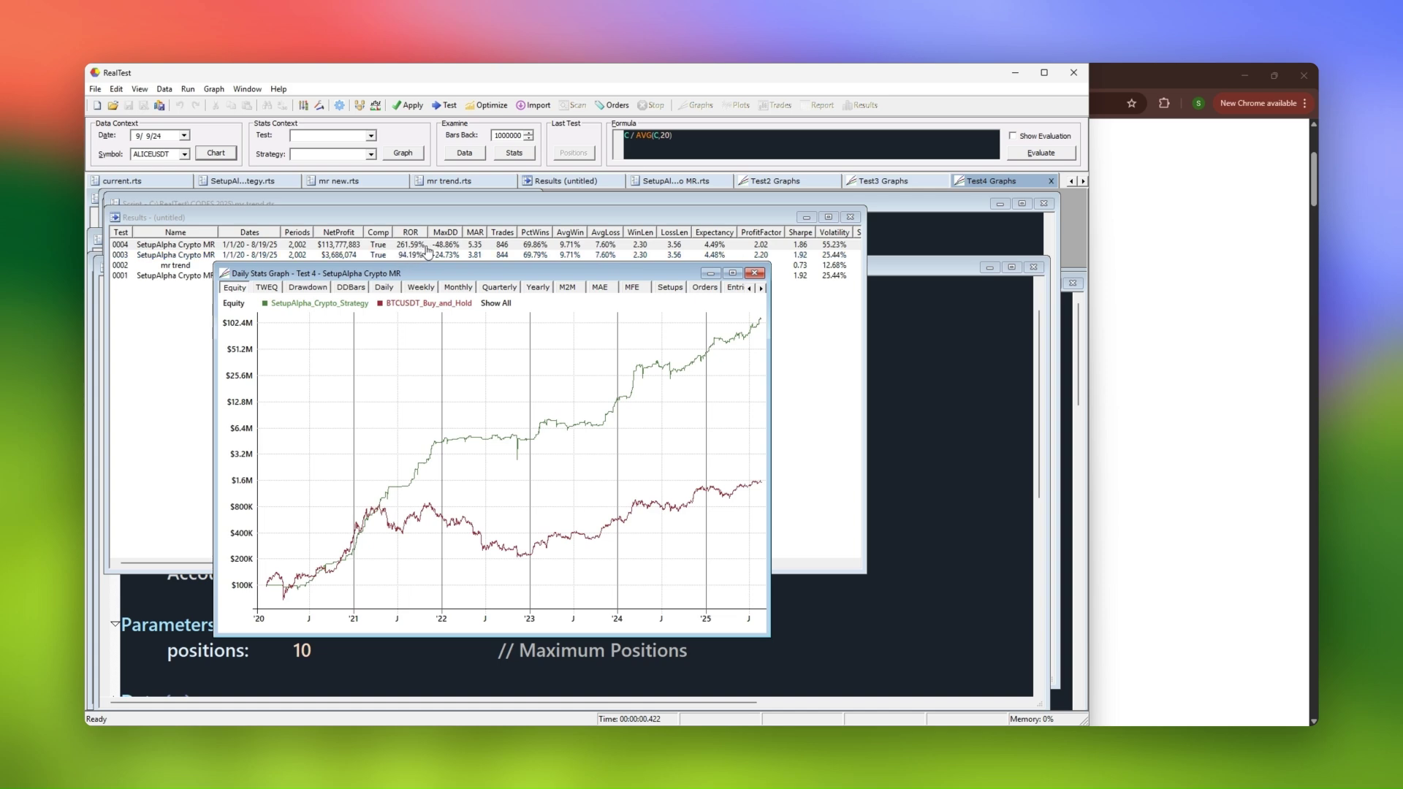